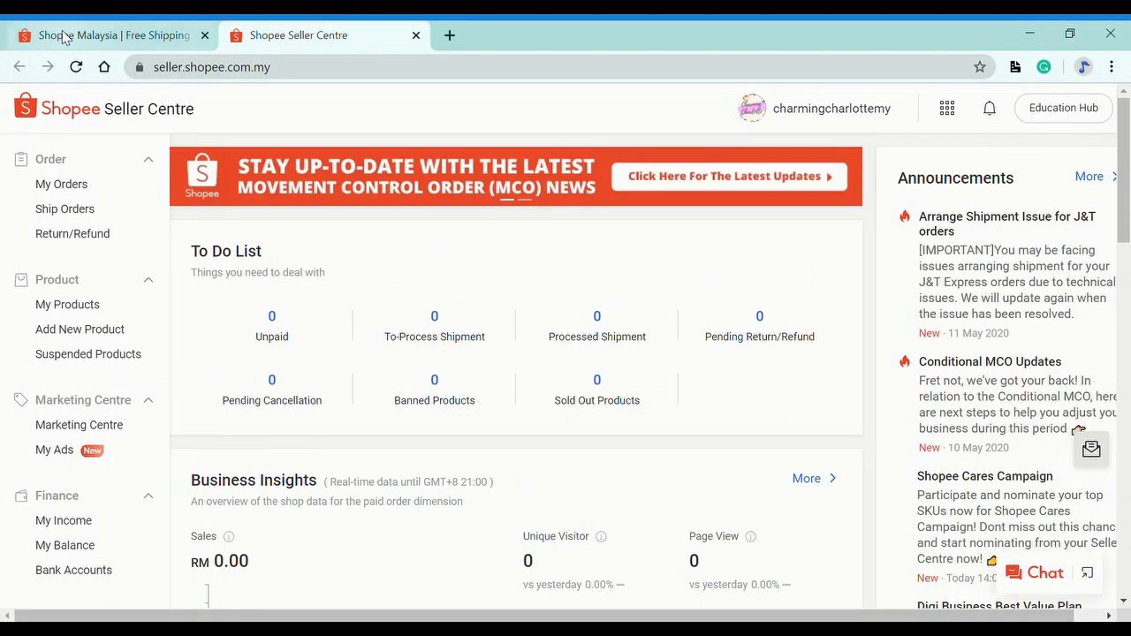
# Step: Start adding a new product to the shop
pyautogui.scroll(-3, 74, 265)
pyautogui.scroll(-5, 67, 239)
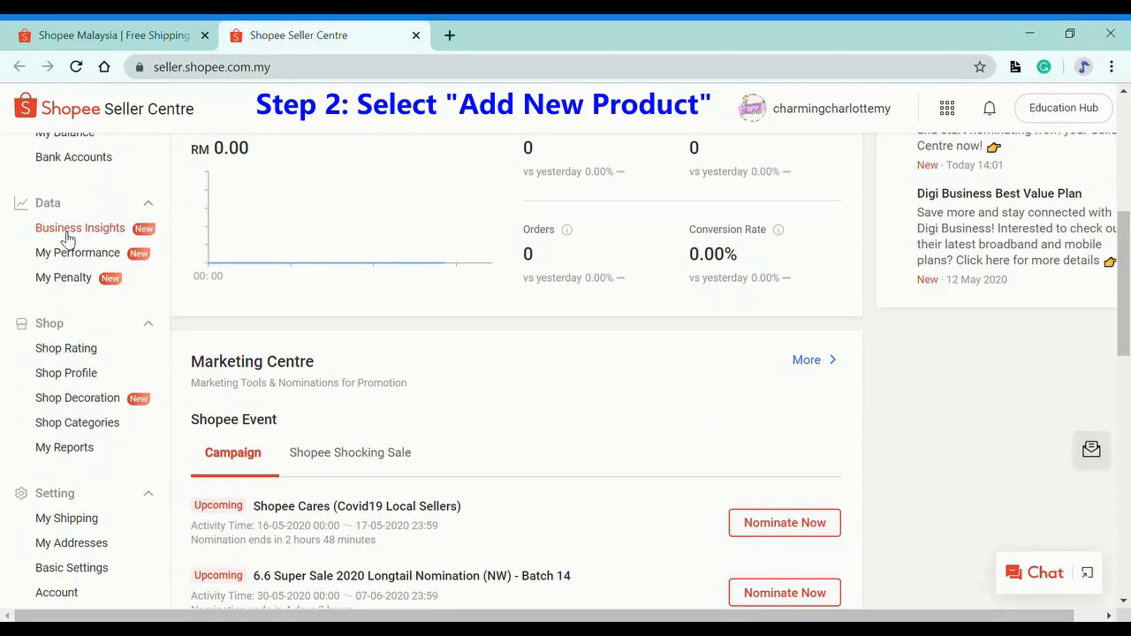
pyautogui.scroll(7, 53, 424)
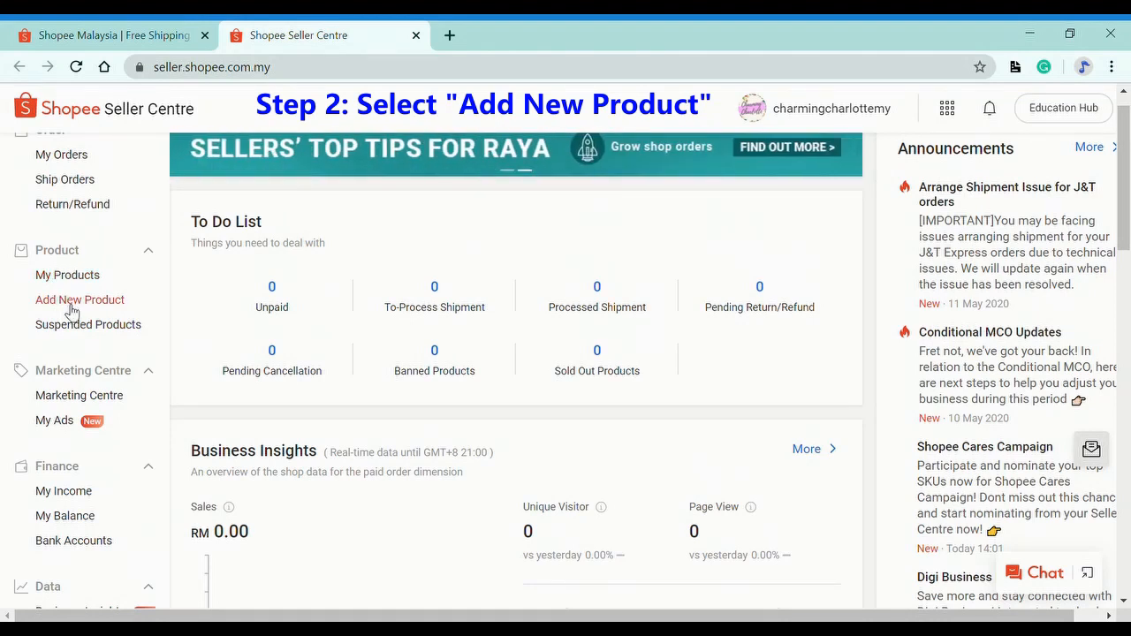
pyautogui.click(72, 305)
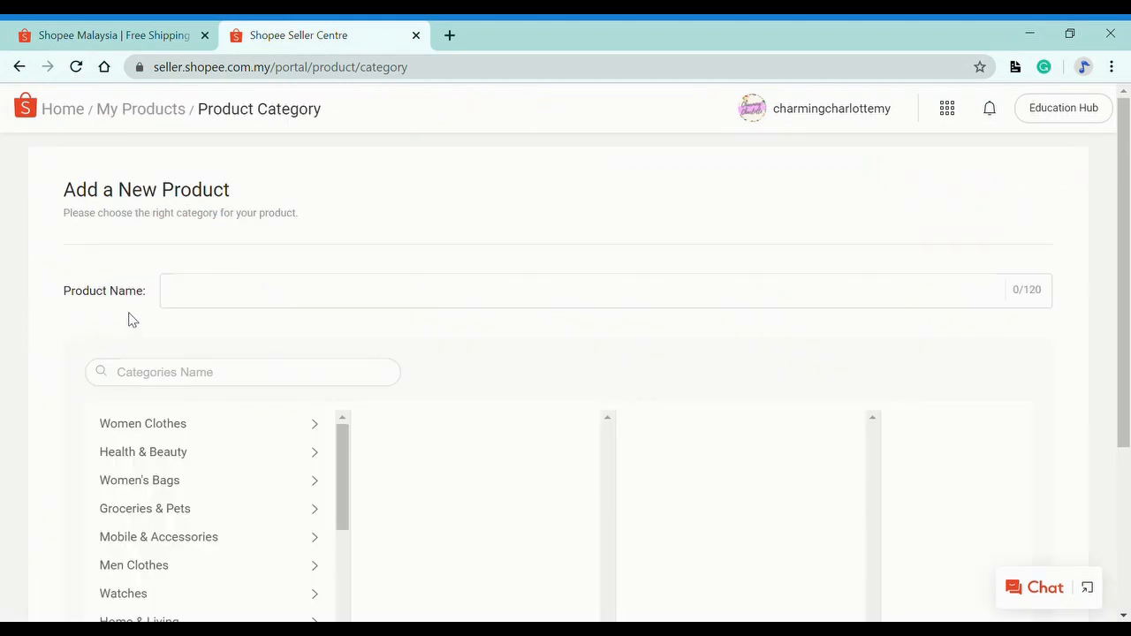
# Step: Enter the product name "Nice Backpack for Teenager Male & Female | Ready Stock"
pyautogui.click(221, 297)
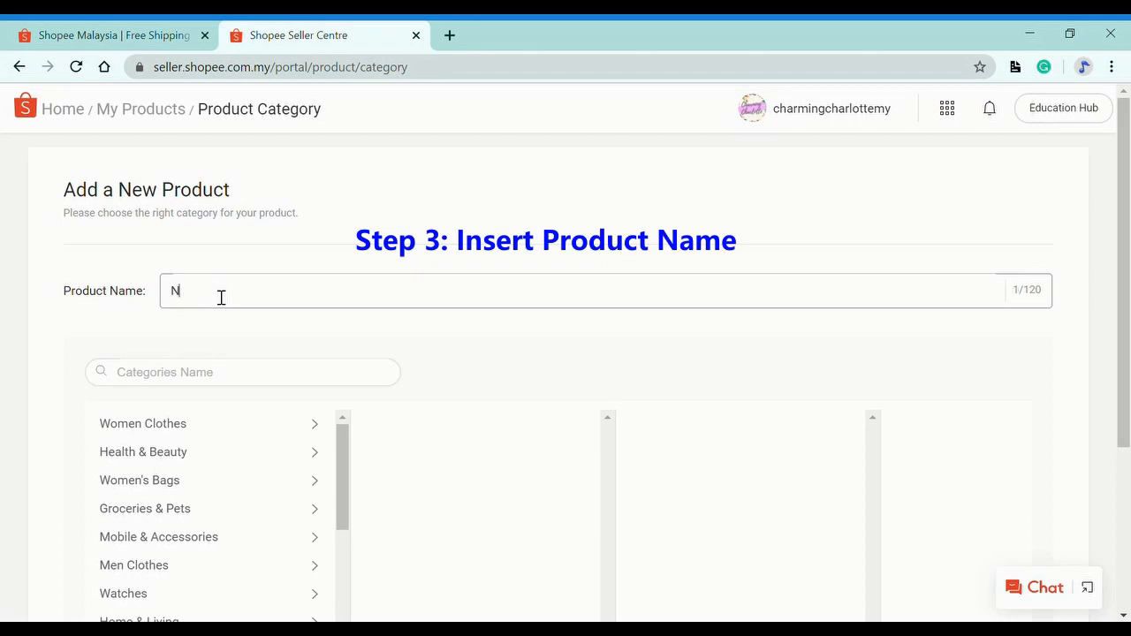
pyautogui.write('Nice Backpack for Teenager Male')
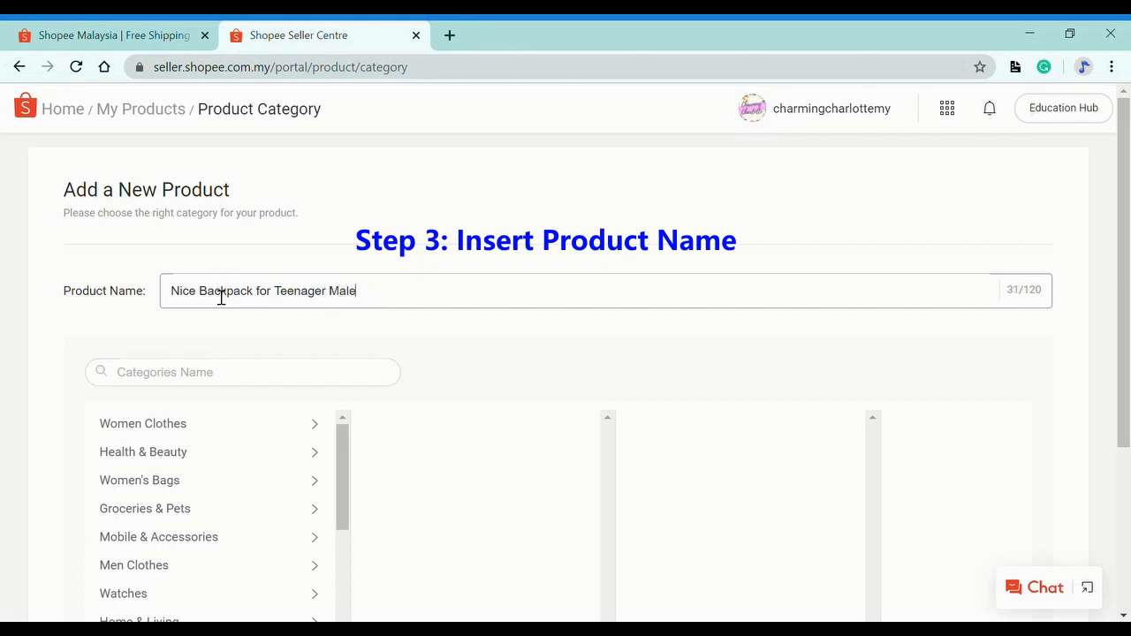
pyautogui.write(' & Female | REady Stock')
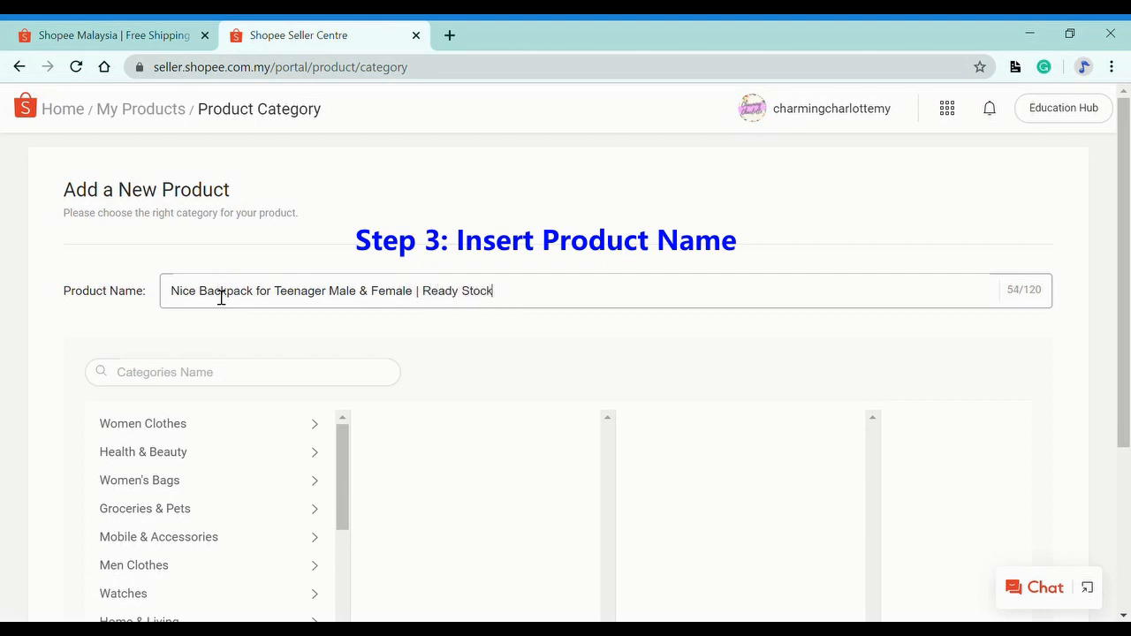
# Step: Choose the product category Men's Bags & Wallets > Men's Backpacks > Backpack
pyautogui.scroll(-2, 221, 296)
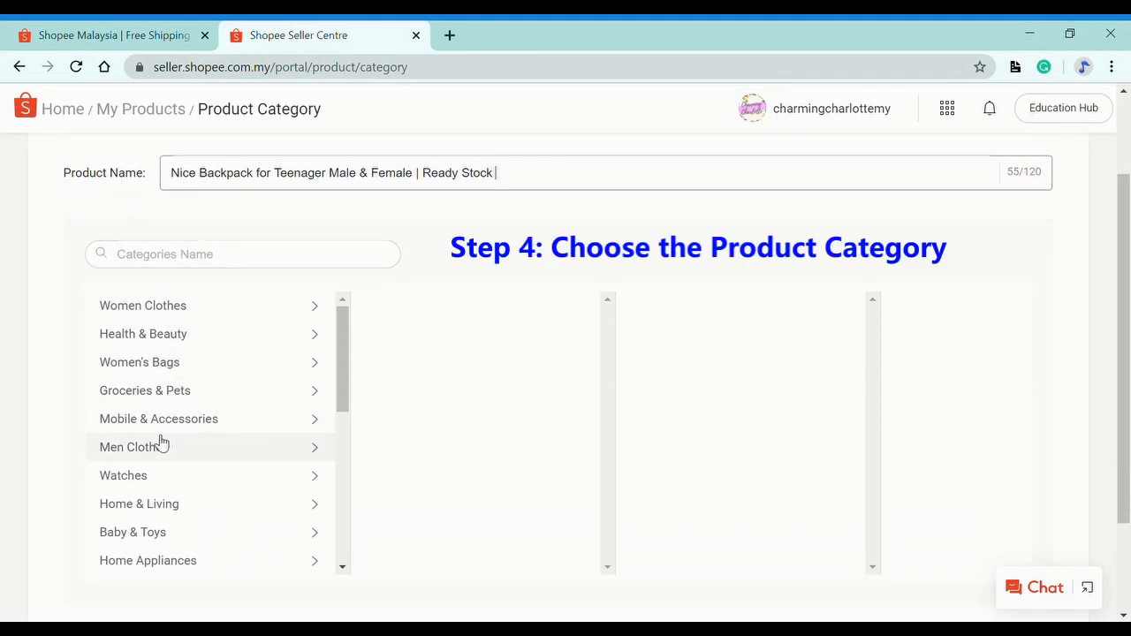
pyautogui.scroll(-1, 161, 433)
pyautogui.scroll(-2, 162, 451)
pyautogui.scroll(-3, 165, 460)
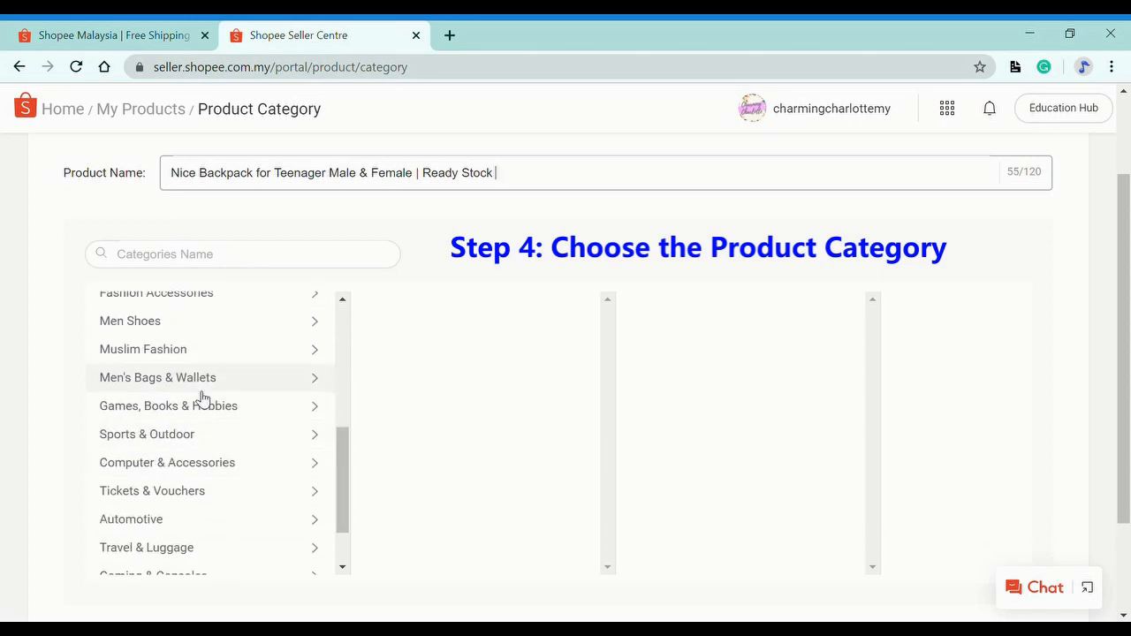
pyautogui.click(204, 393)
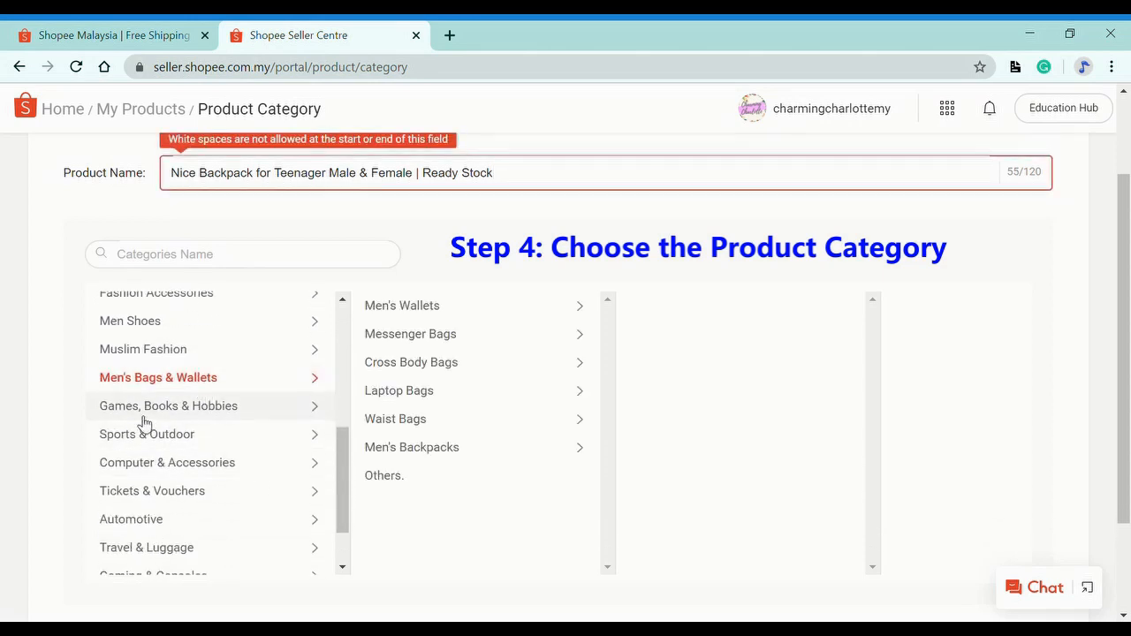
pyautogui.click(458, 446)
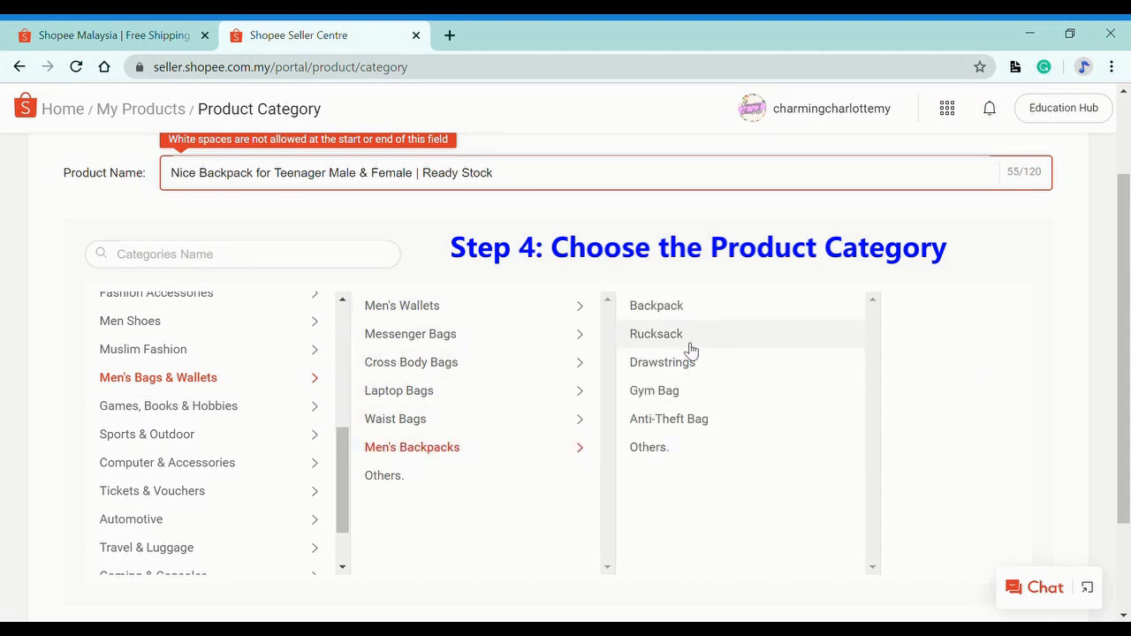
pyautogui.click(670, 303)
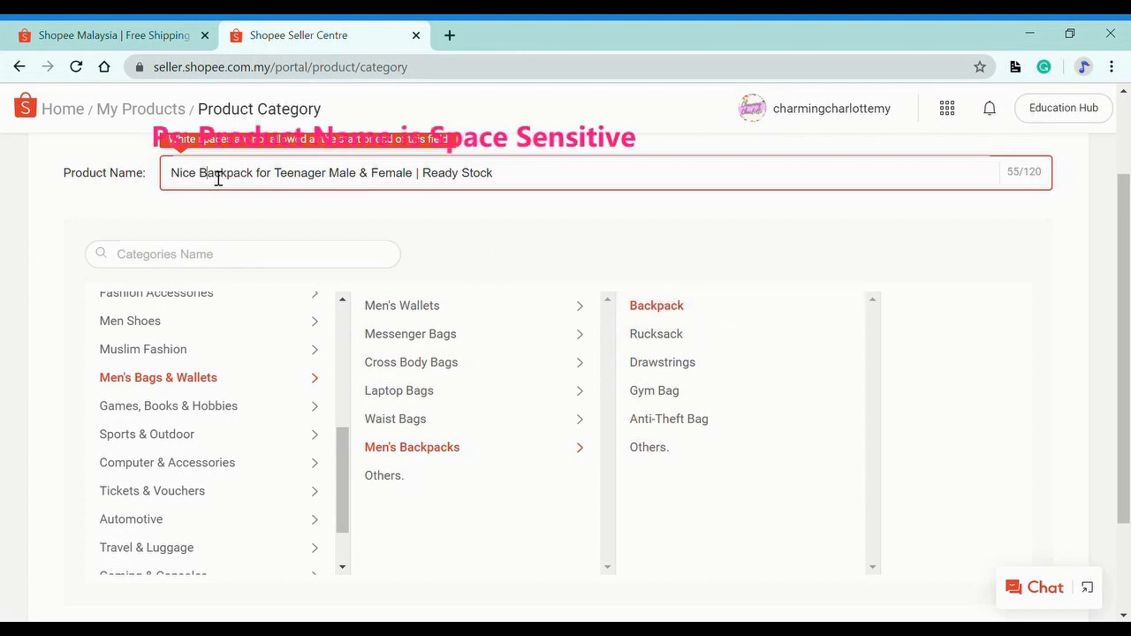
# Step: Remove the trailing space from the product name and continue to the product details form
pyautogui.click(166, 173)
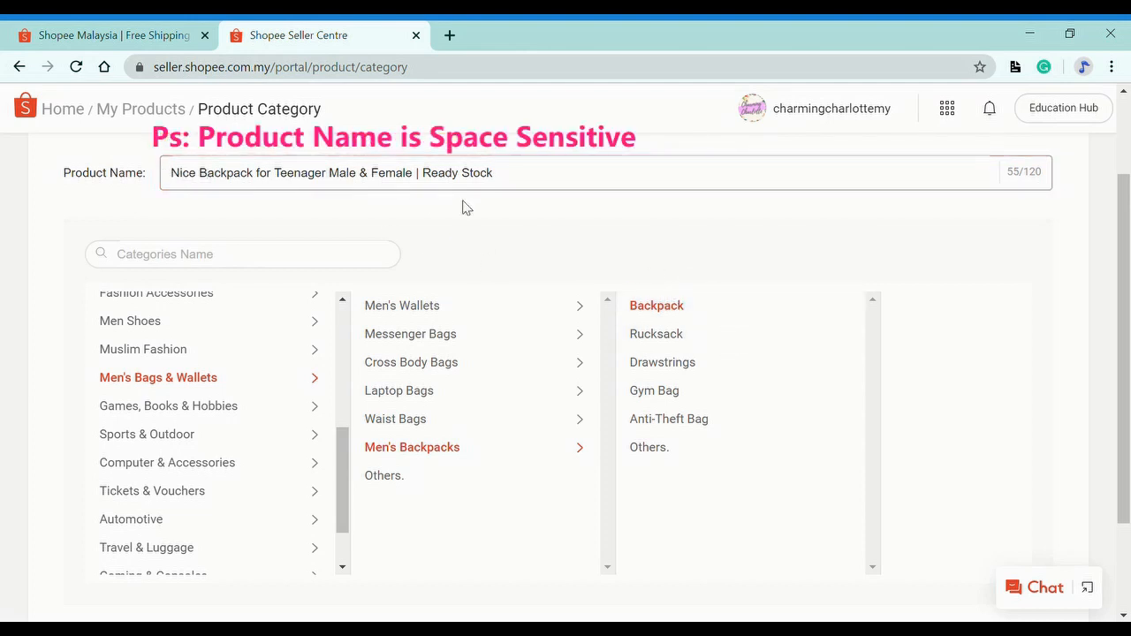
pyautogui.click(525, 181)
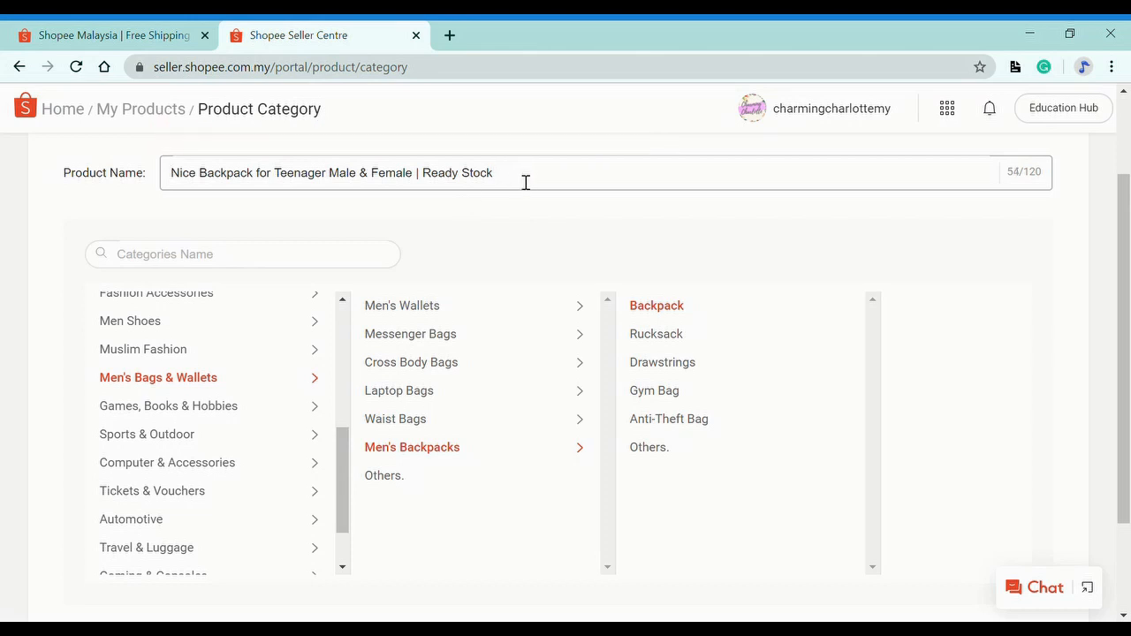
pyautogui.scroll(-3, 766, 356)
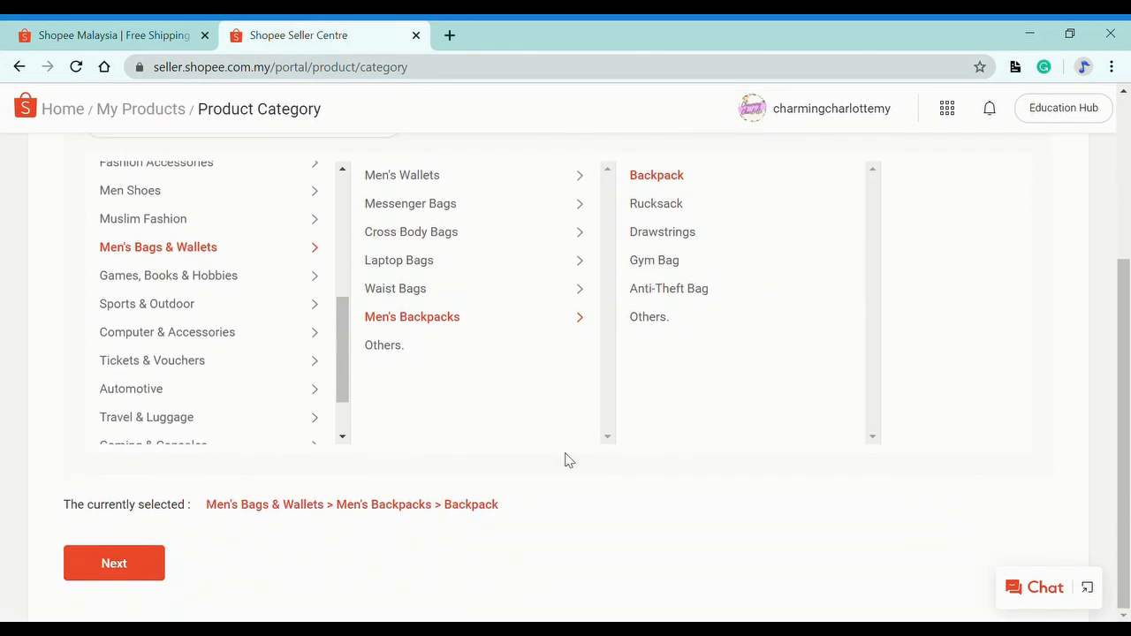
pyautogui.click(141, 566)
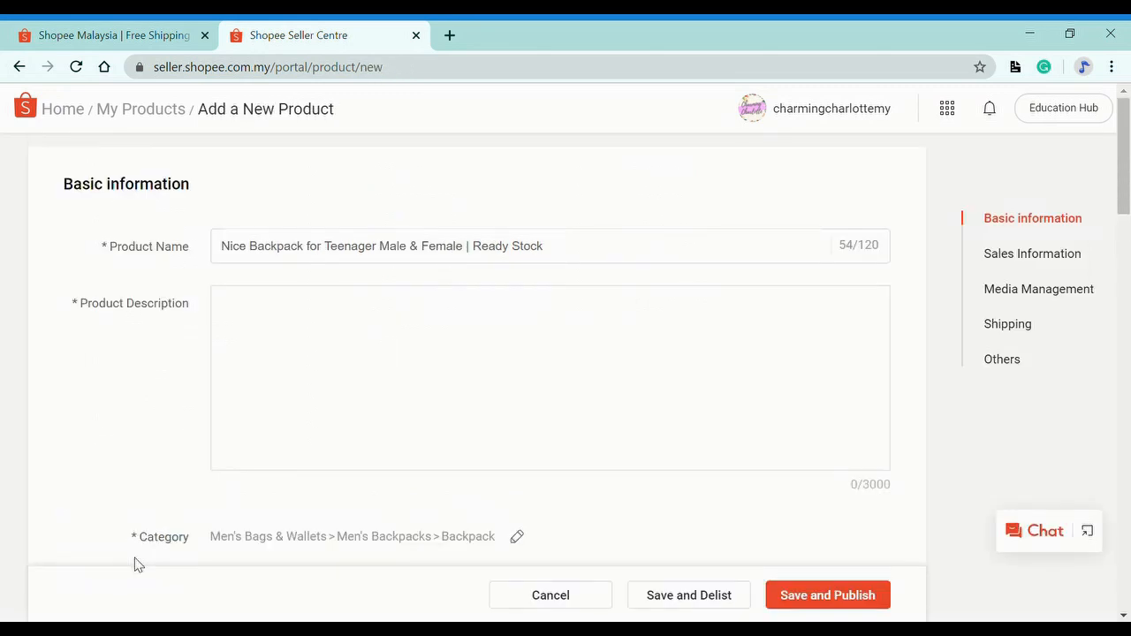
# Step: Fill the product description with the line headings "Size :", "Material :", "Features:" and "Suitable for:"
pyautogui.click(299, 404)
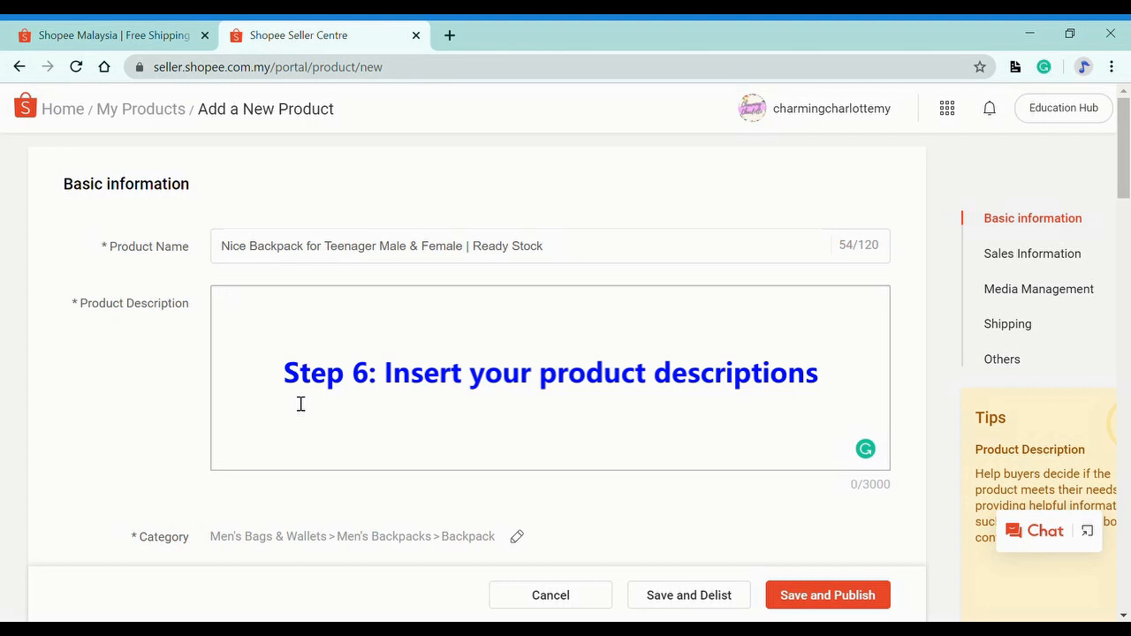
pyautogui.write('Size')
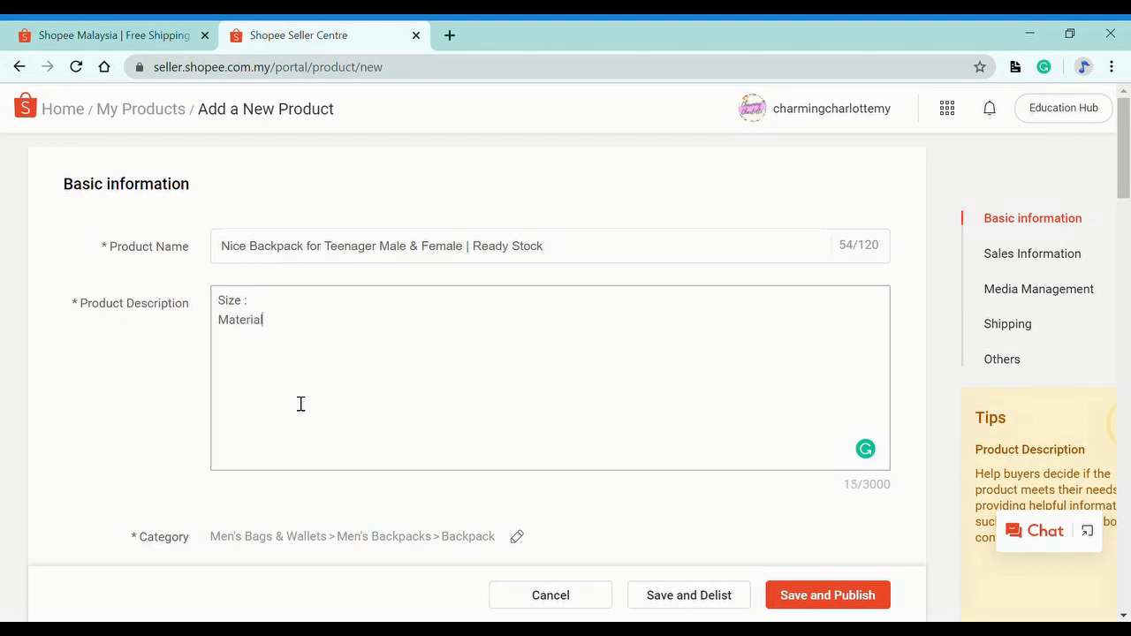
pyautogui.write(':')
pyautogui.press('Return')
pyautogui.write('Features: Suitable for')
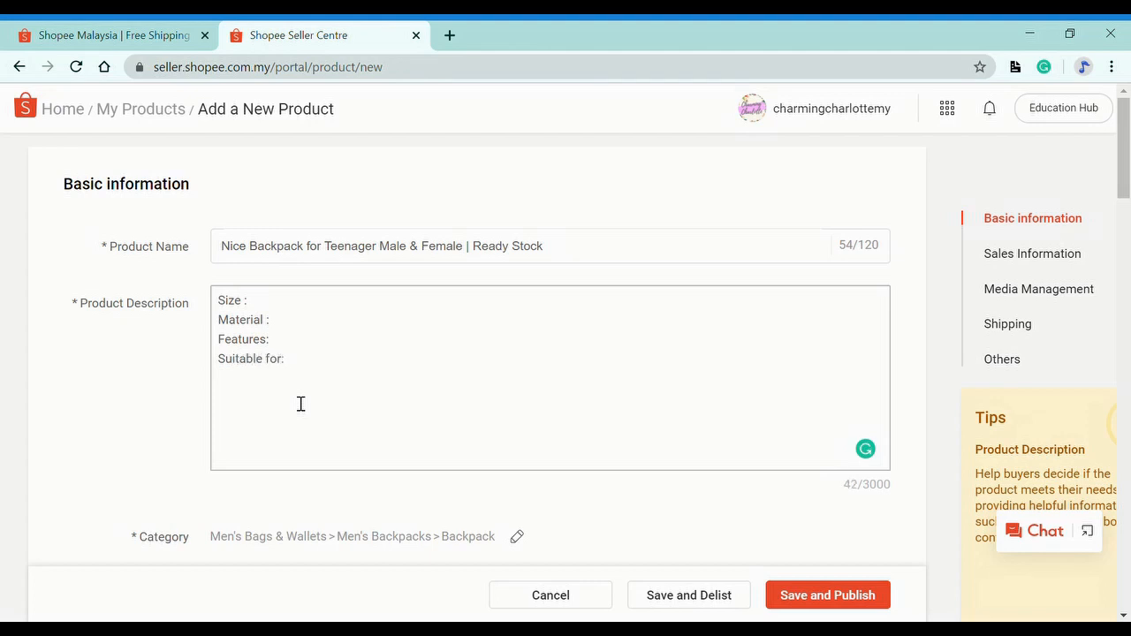
# Step: Set the product's brand to No Brand
pyautogui.scroll(-3, 301, 404)
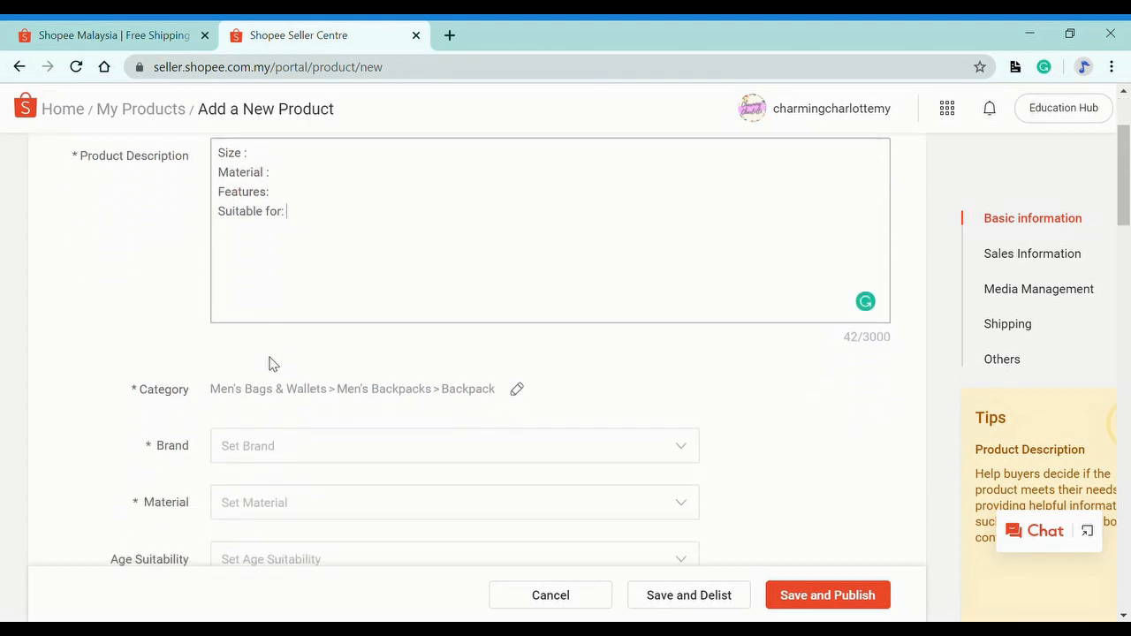
pyautogui.scroll(-2, 256, 362)
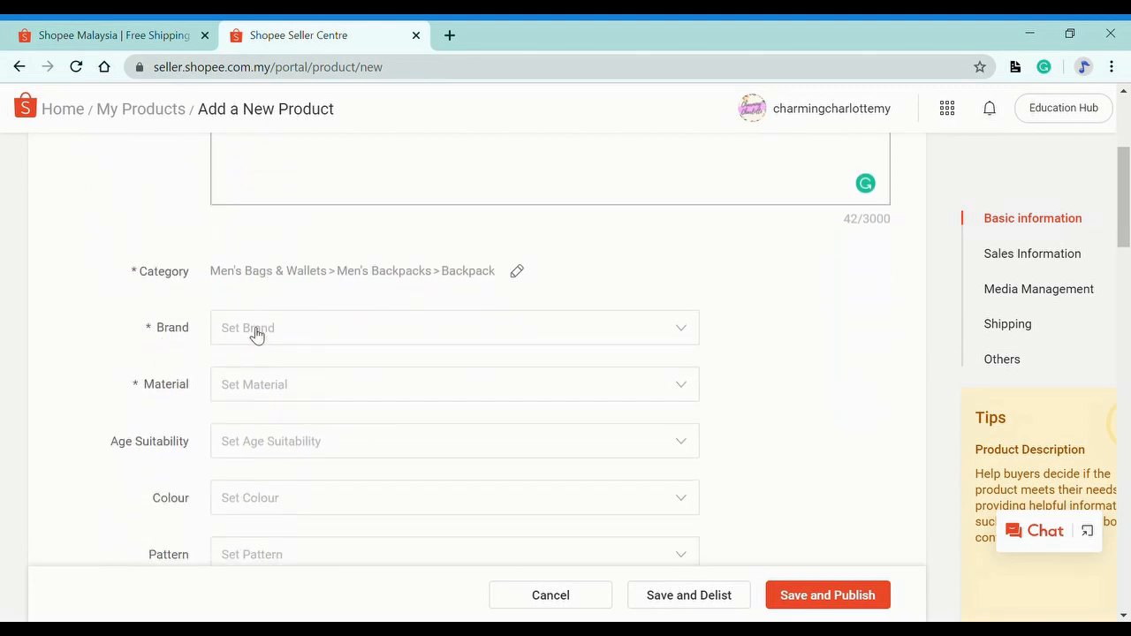
pyautogui.click(255, 331)
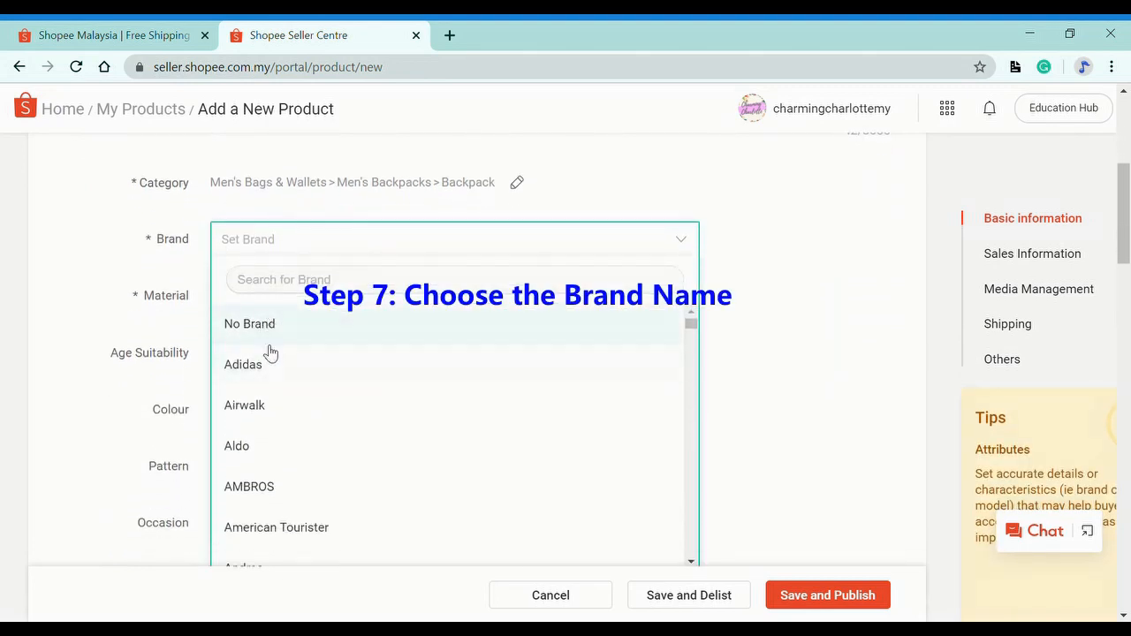
pyautogui.scroll(-5, 268, 446)
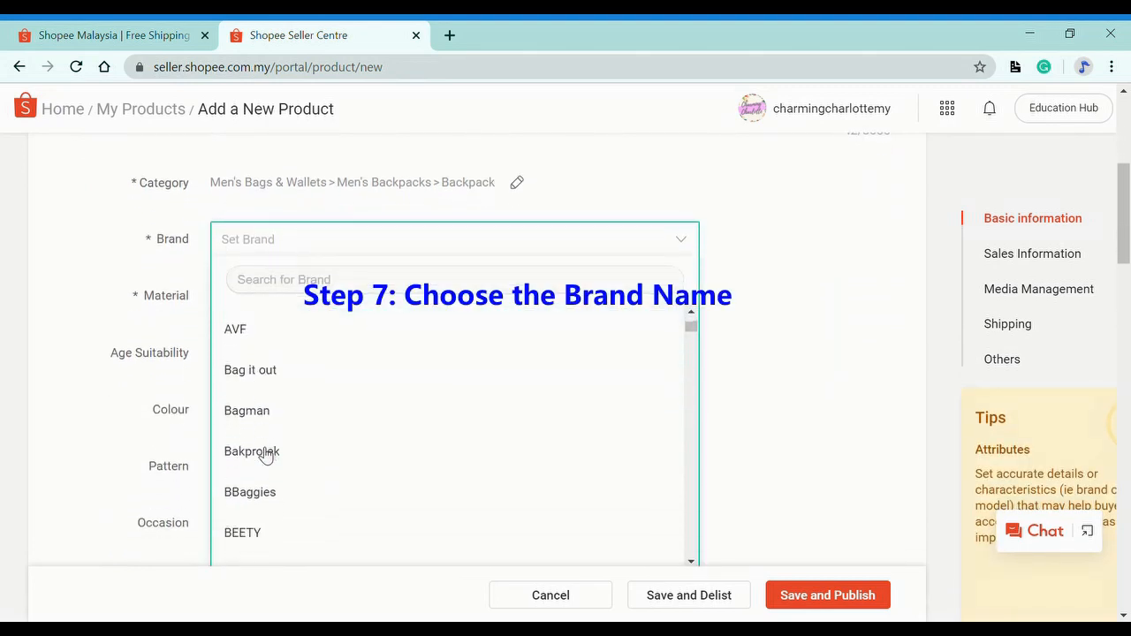
pyautogui.scroll(1, 263, 454)
pyautogui.scroll(4, 263, 455)
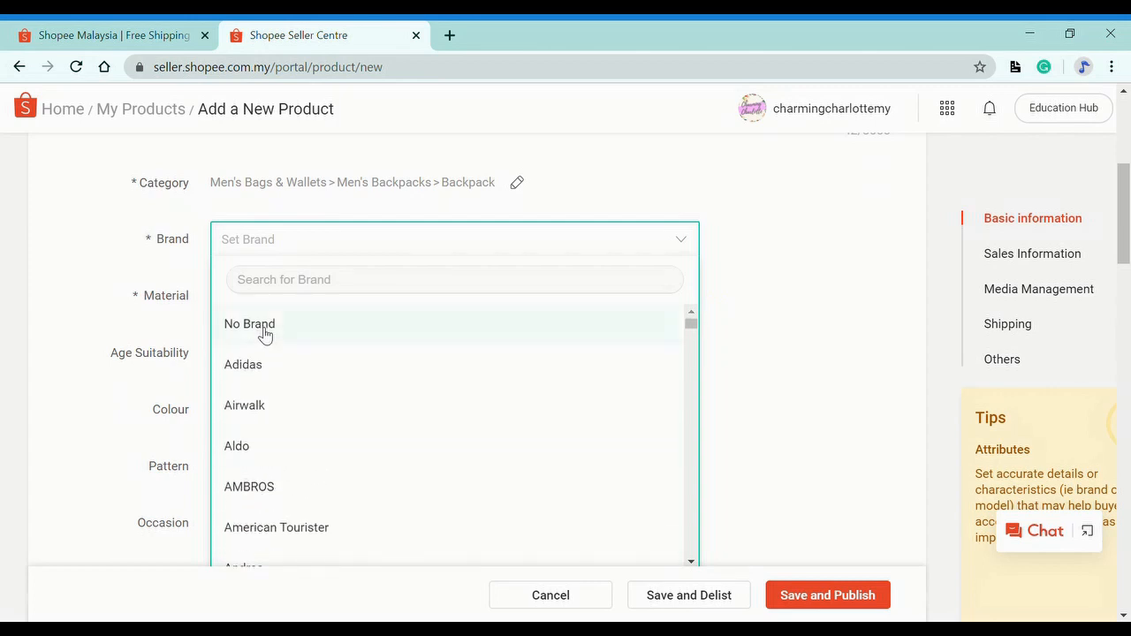
pyautogui.click(264, 327)
# Step: Set the product's material to Canvas and its age suitability to Adult
pyautogui.click(305, 287)
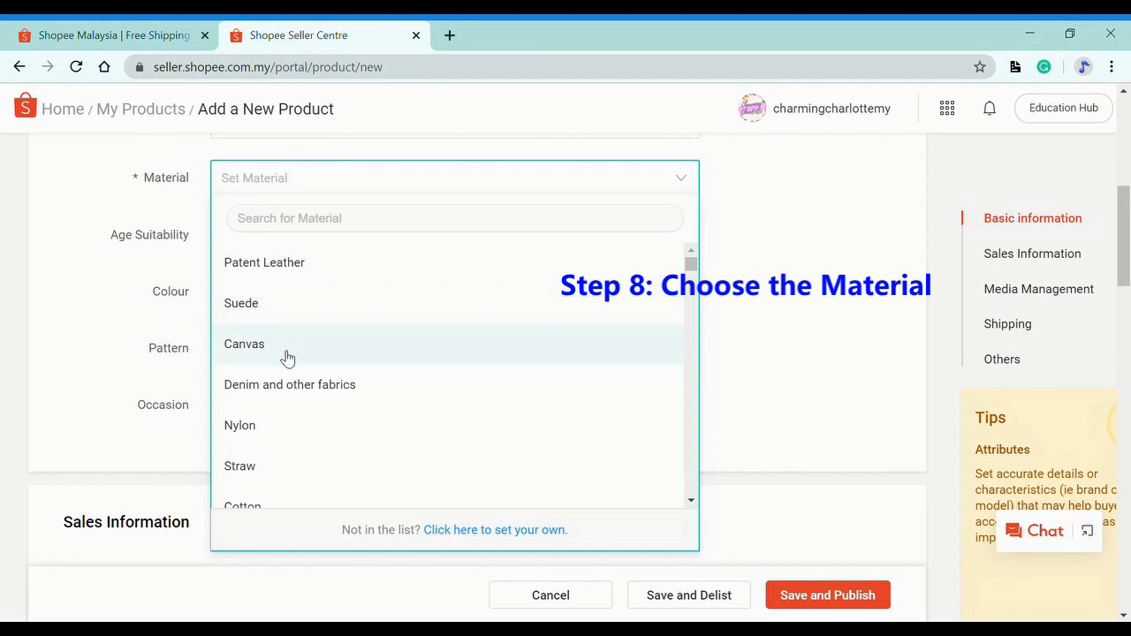
pyautogui.scroll(-7, 286, 367)
pyautogui.scroll(1, 287, 376)
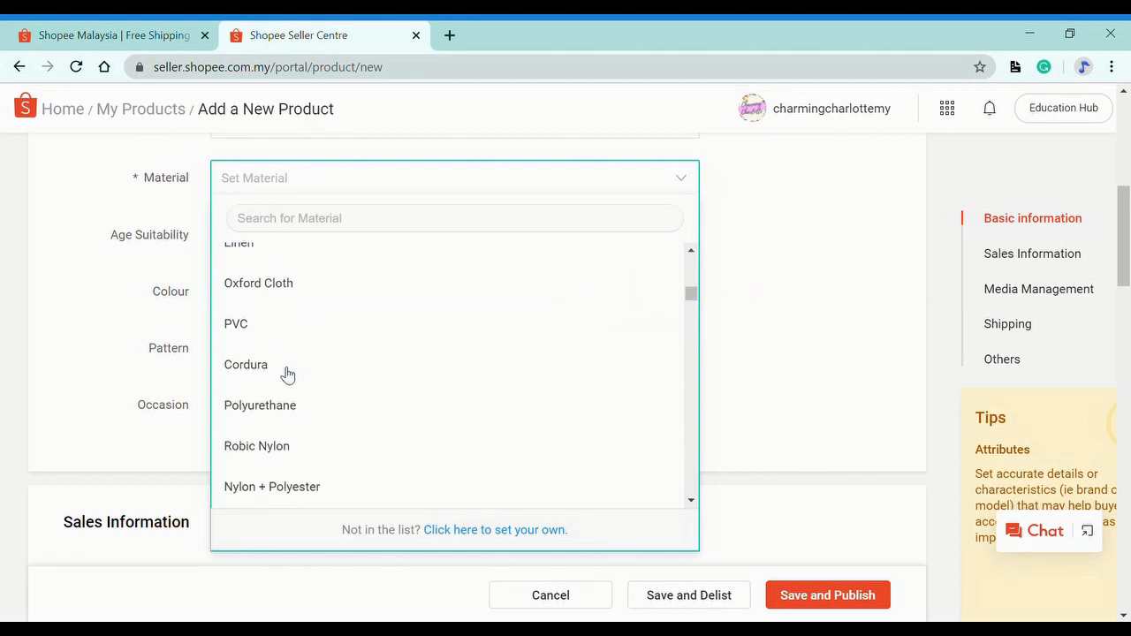
pyautogui.scroll(5, 287, 376)
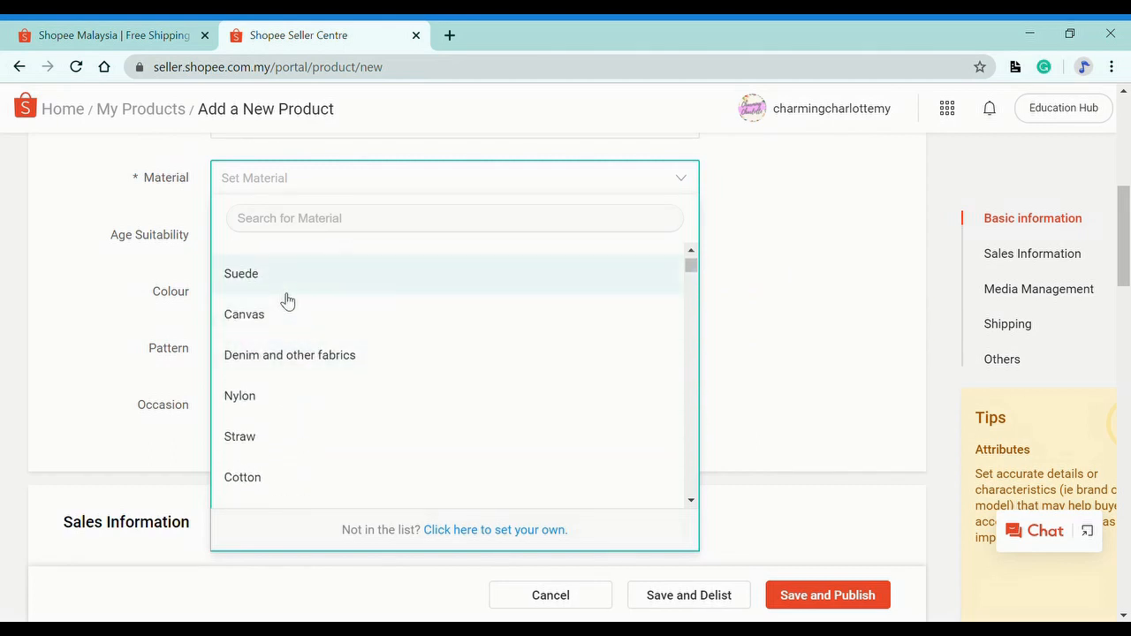
pyautogui.moveTo(287, 294); pyautogui.dragTo(287, 302)
pyautogui.click(285, 320)
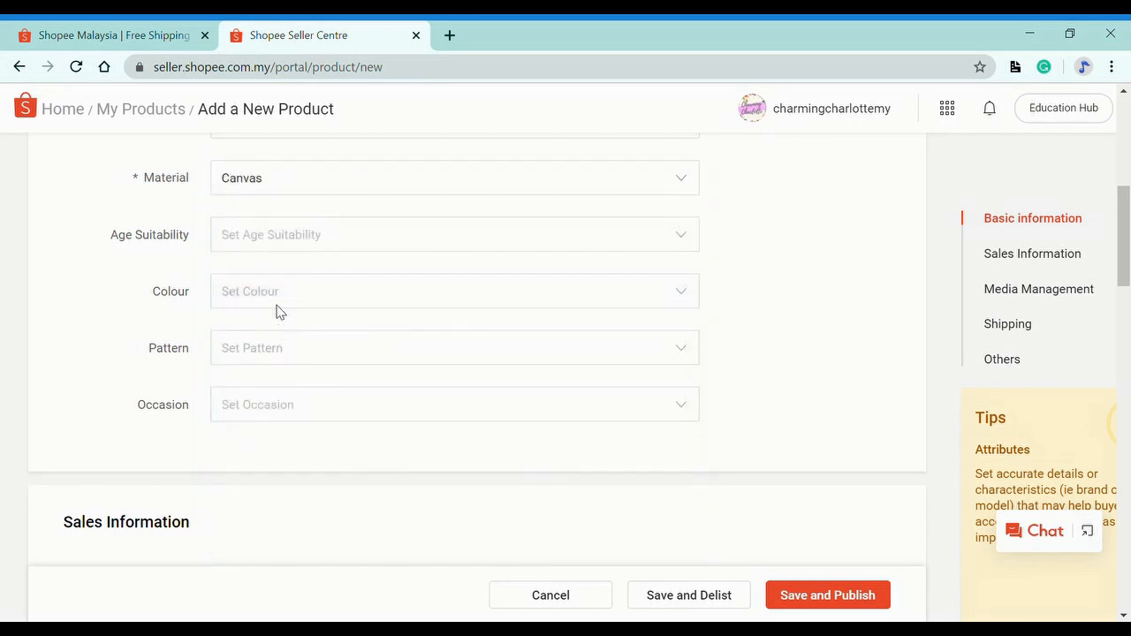
pyautogui.click(286, 250)
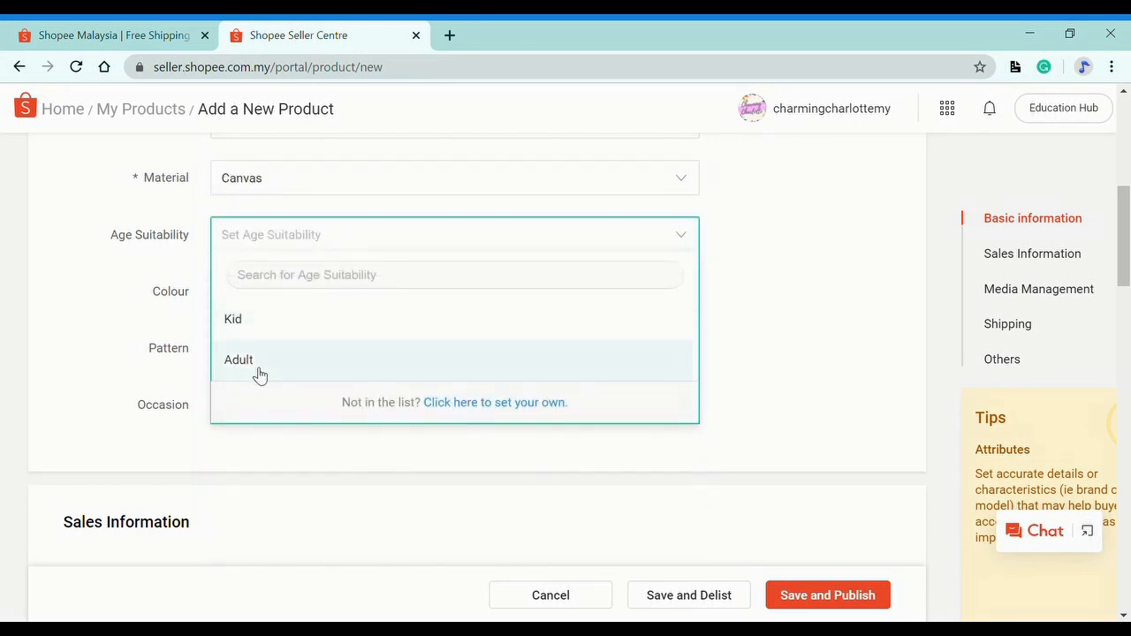
pyautogui.click(259, 375)
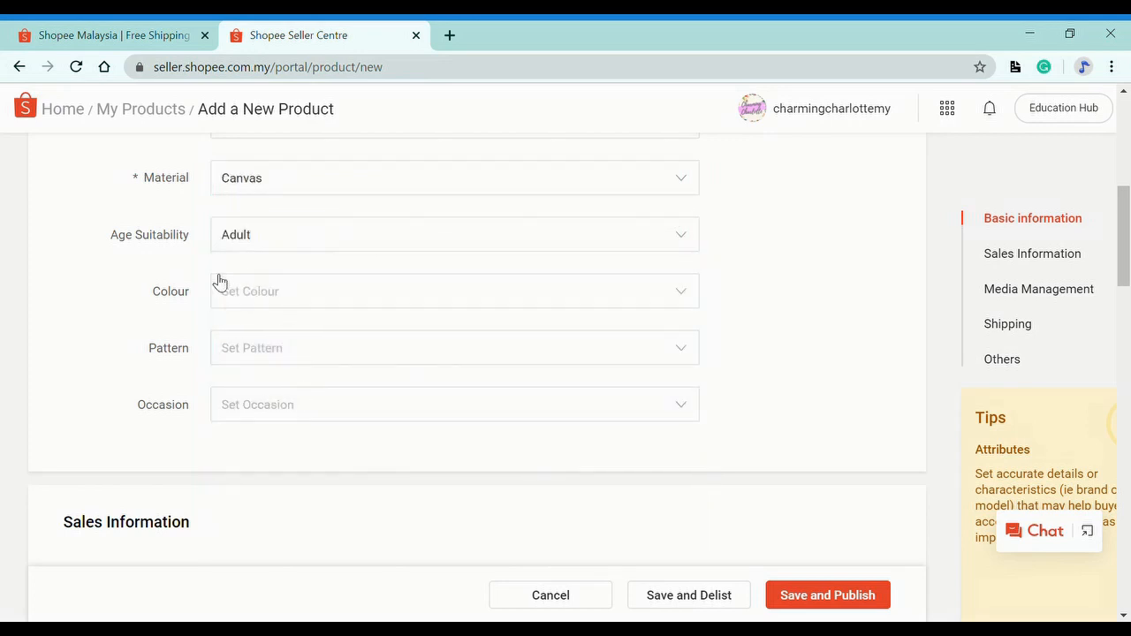
pyautogui.scroll(1, 220, 280)
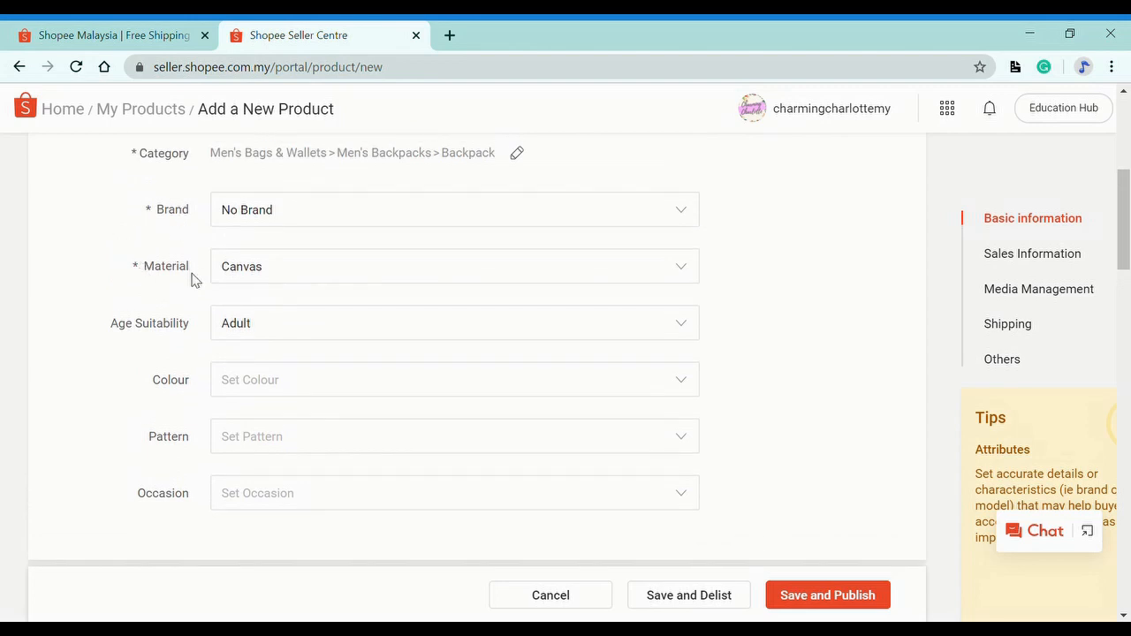
pyautogui.scroll(-2, 192, 277)
pyautogui.click(251, 232)
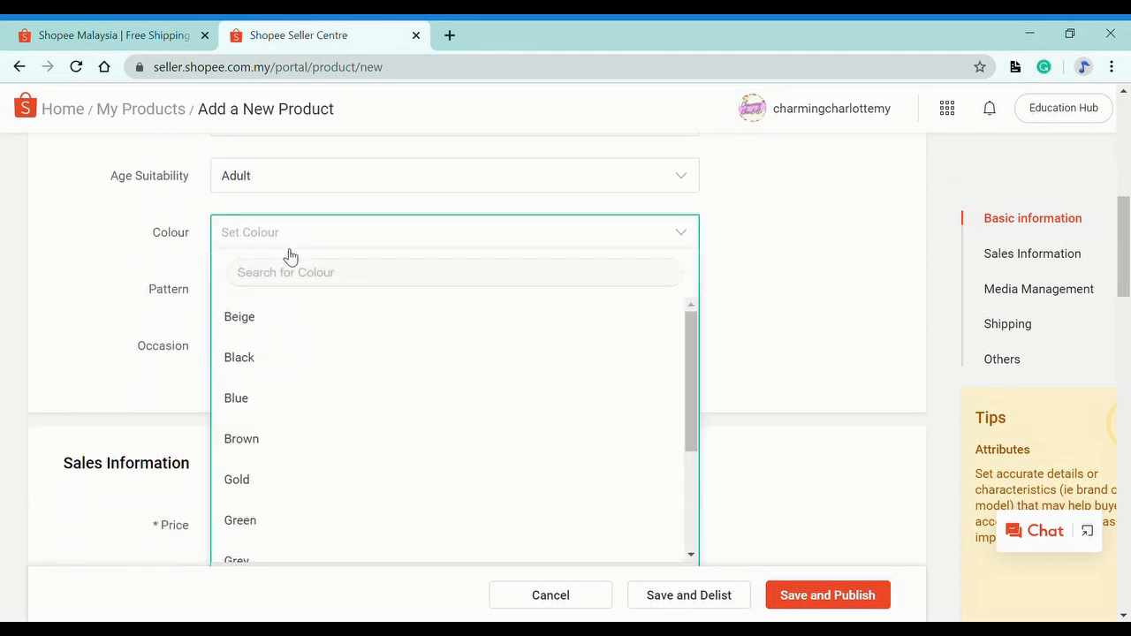
pyautogui.click(96, 277)
# Step: Set the product's selling price to RM 39.90 in the sales information
pyautogui.scroll(-1, 193, 300)
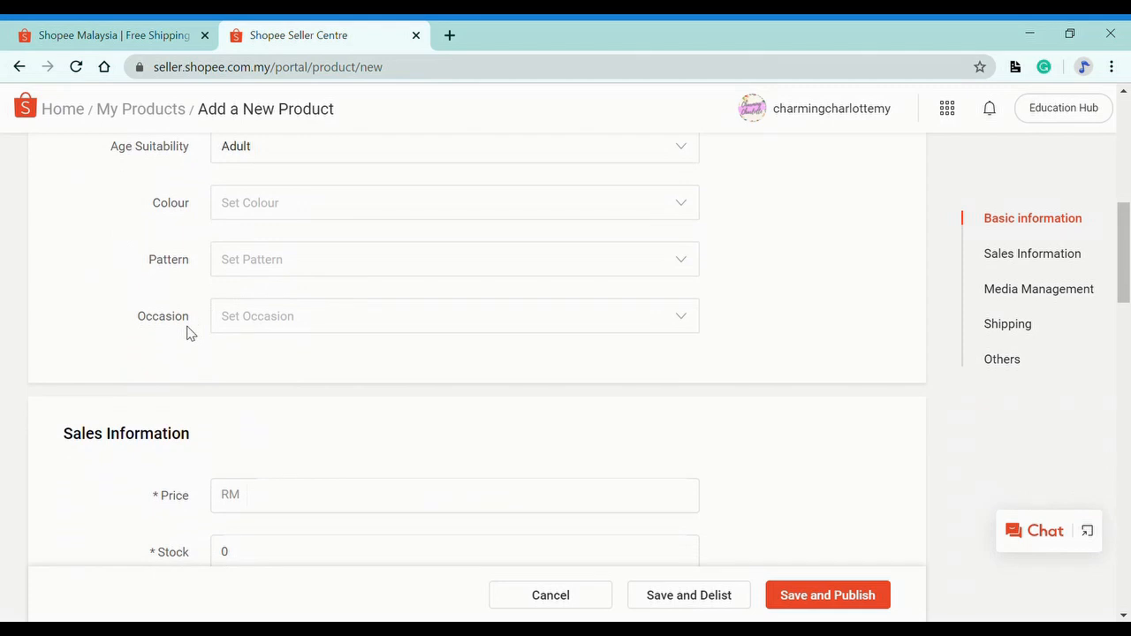
pyautogui.scroll(-2, 186, 332)
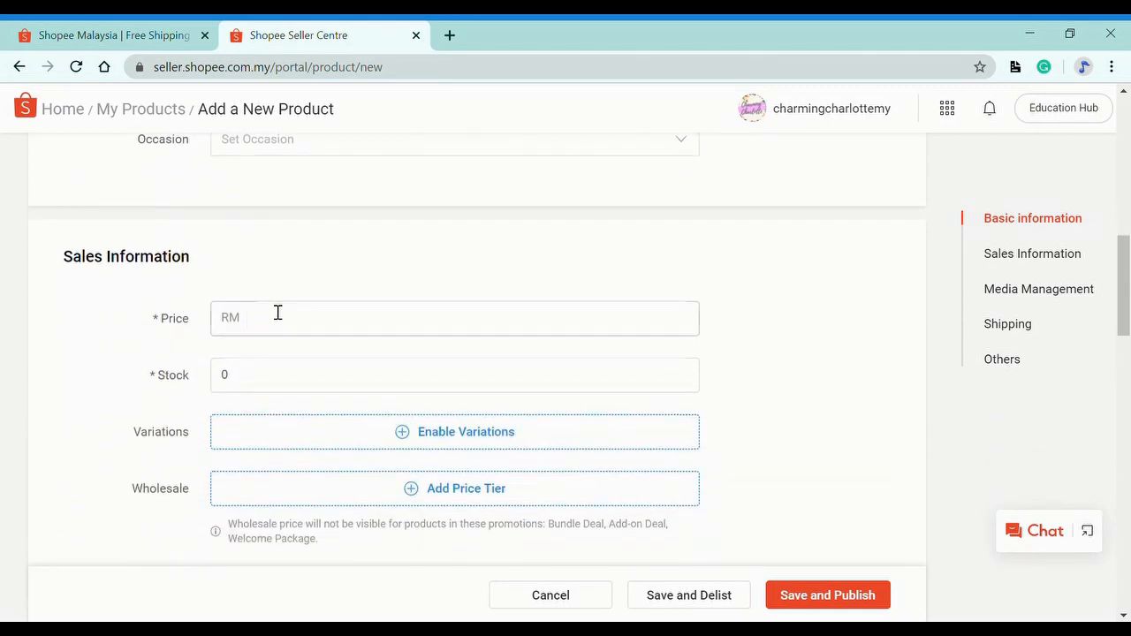
pyautogui.click(276, 324)
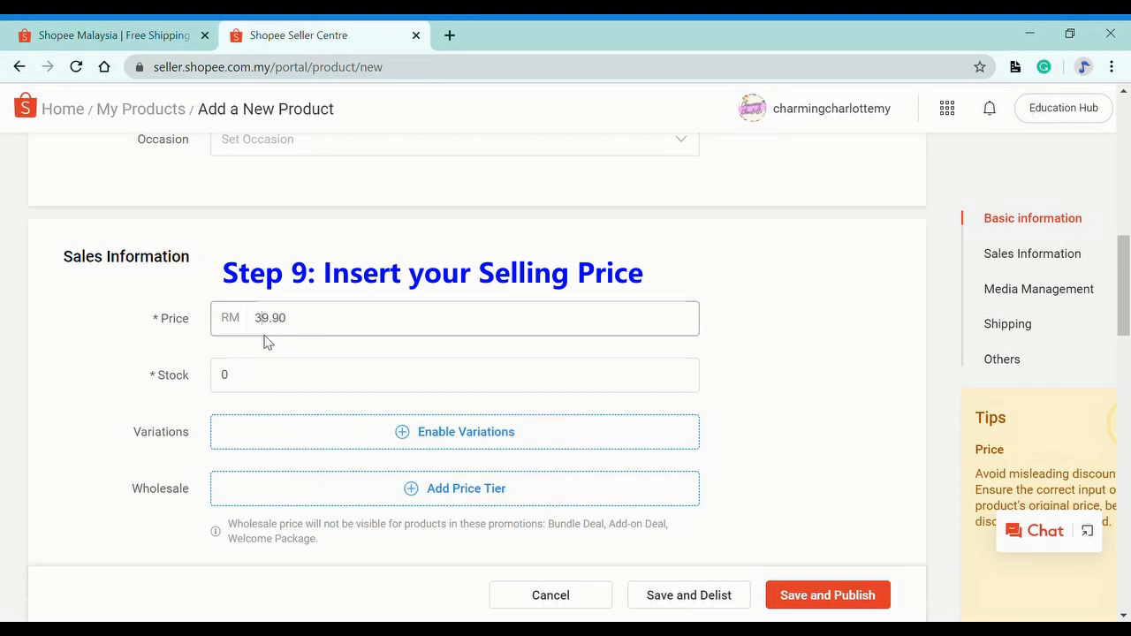
# Step: Set the product's stock quantity to 20 in the sales information
pyautogui.click(265, 378)
pyautogui.scroll(-2, 262, 382)
pyautogui.press('BackSpace')
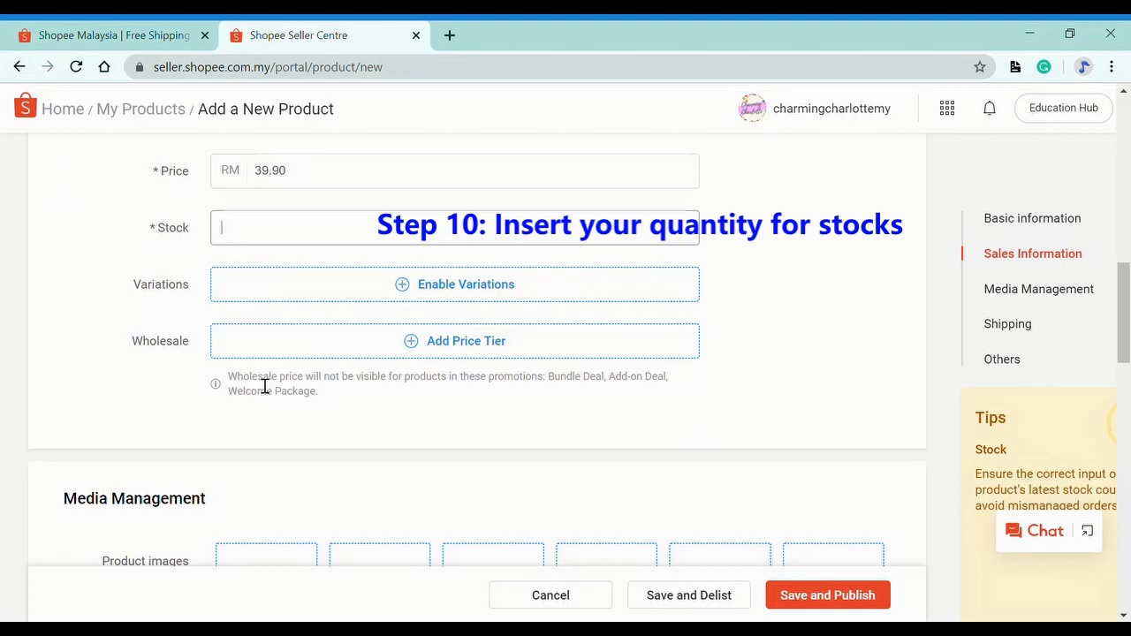
pyautogui.click(806, 343)
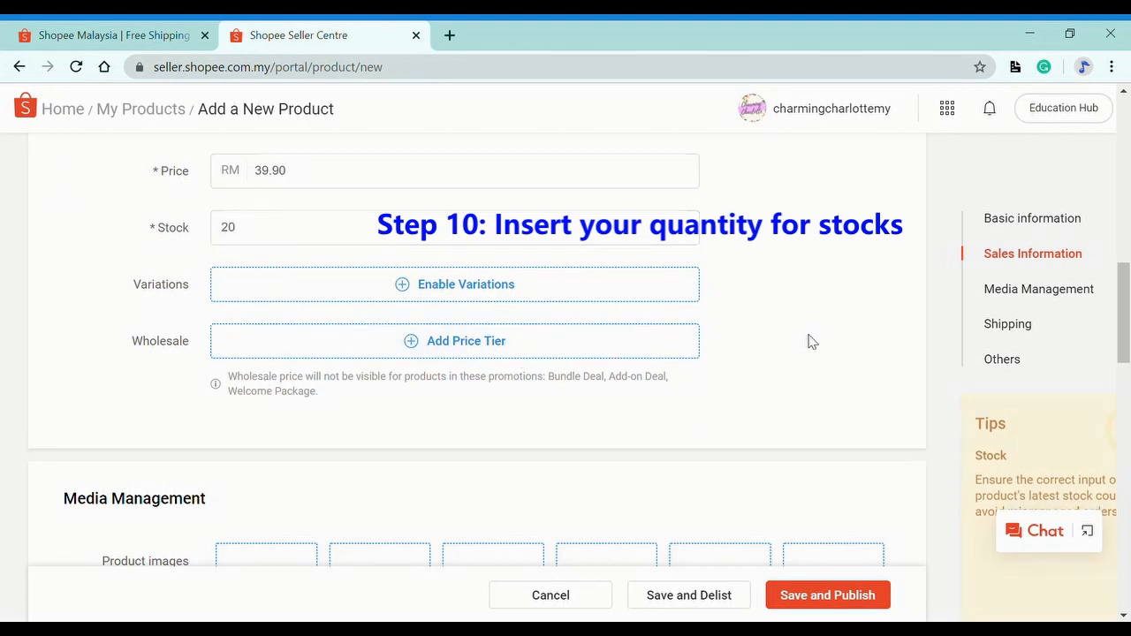
# Step: Upload six product photos in Media Management, filling the cover photo and Image 1 through Image 5
pyautogui.scroll(-2, 794, 363)
pyautogui.scroll(-2, 793, 361)
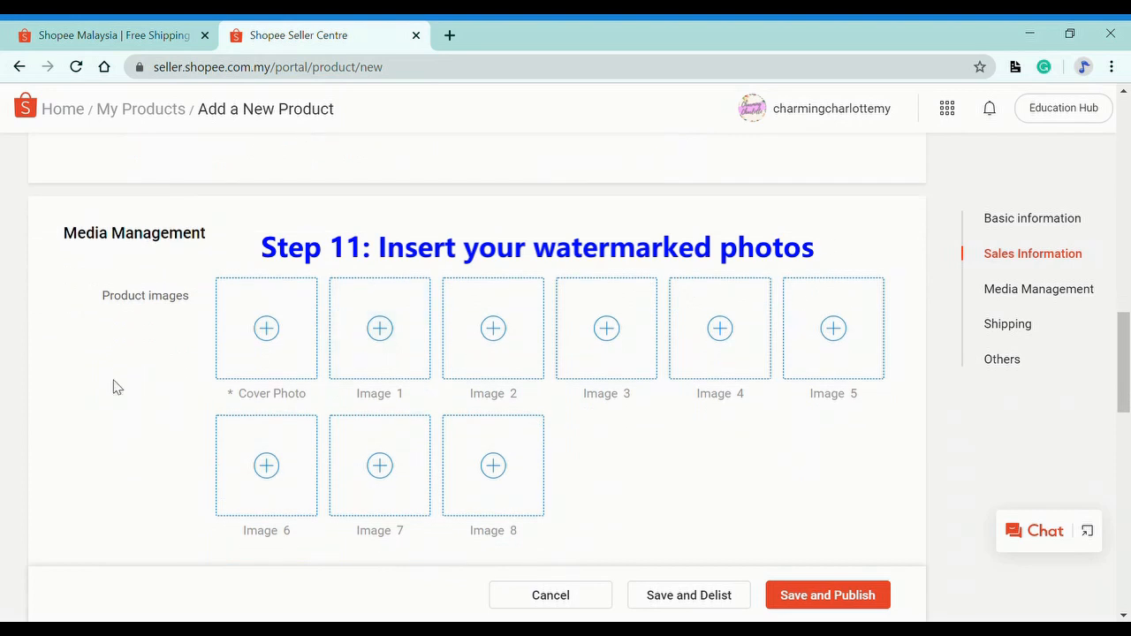
pyautogui.click(279, 336)
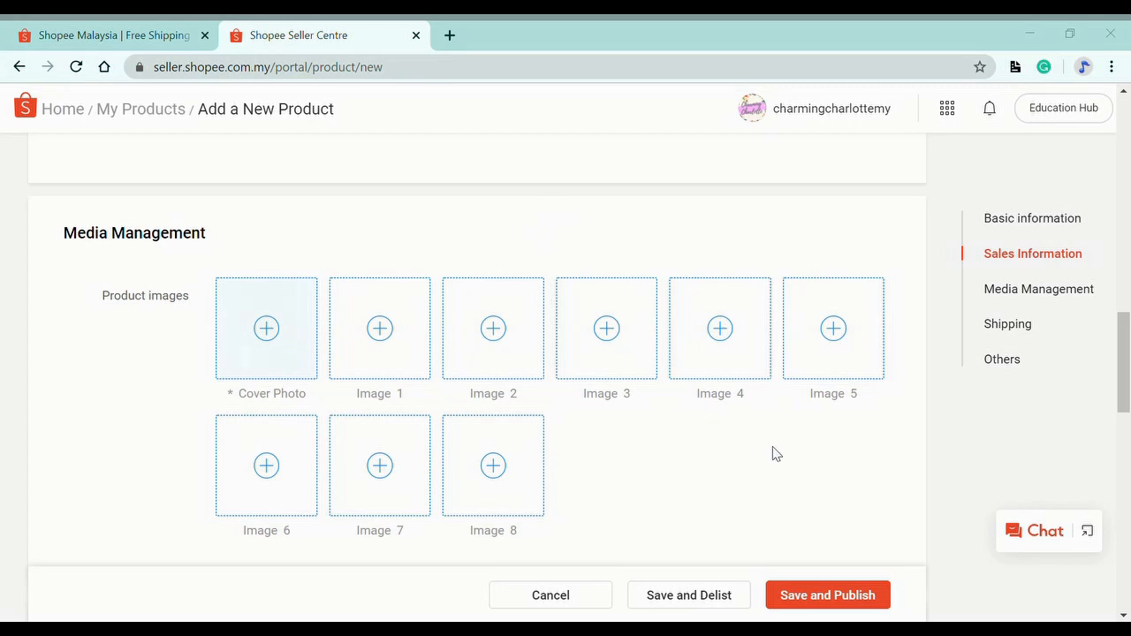
pyautogui.click(798, 491)
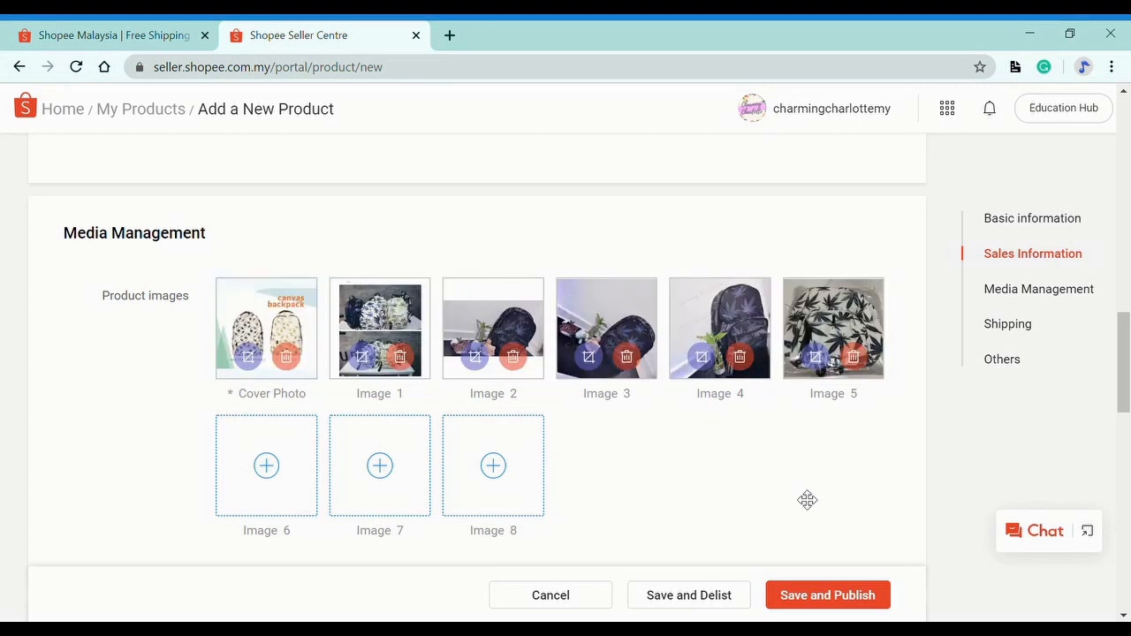
# Step: Set the product's shipping weight to 0.5 kg
pyautogui.scroll(-3, 799, 482)
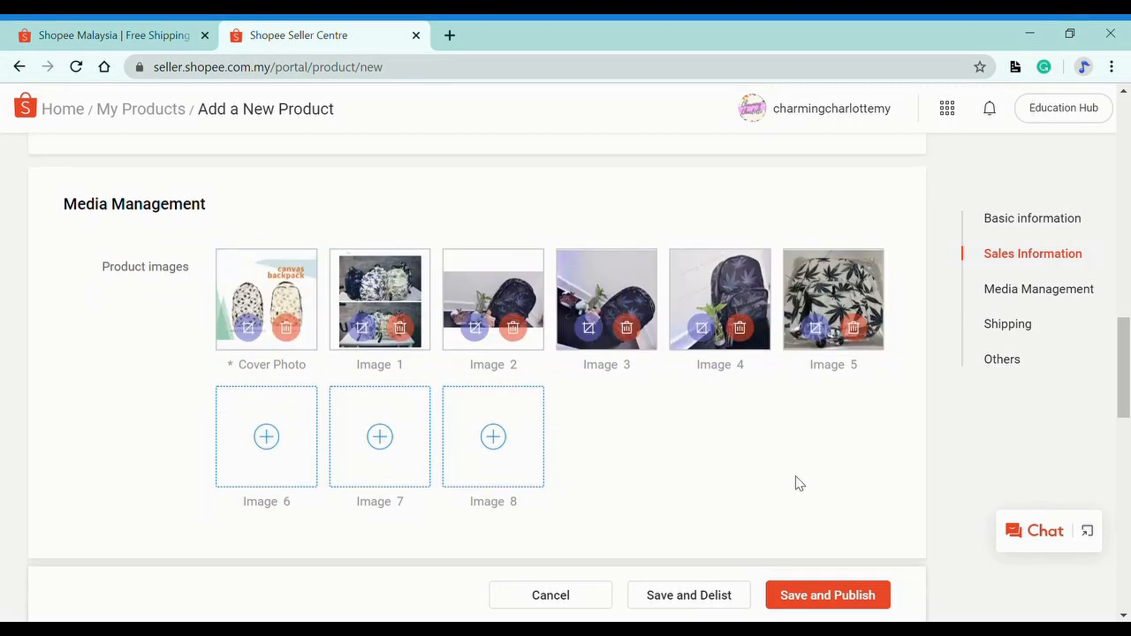
pyautogui.scroll(-4, 798, 485)
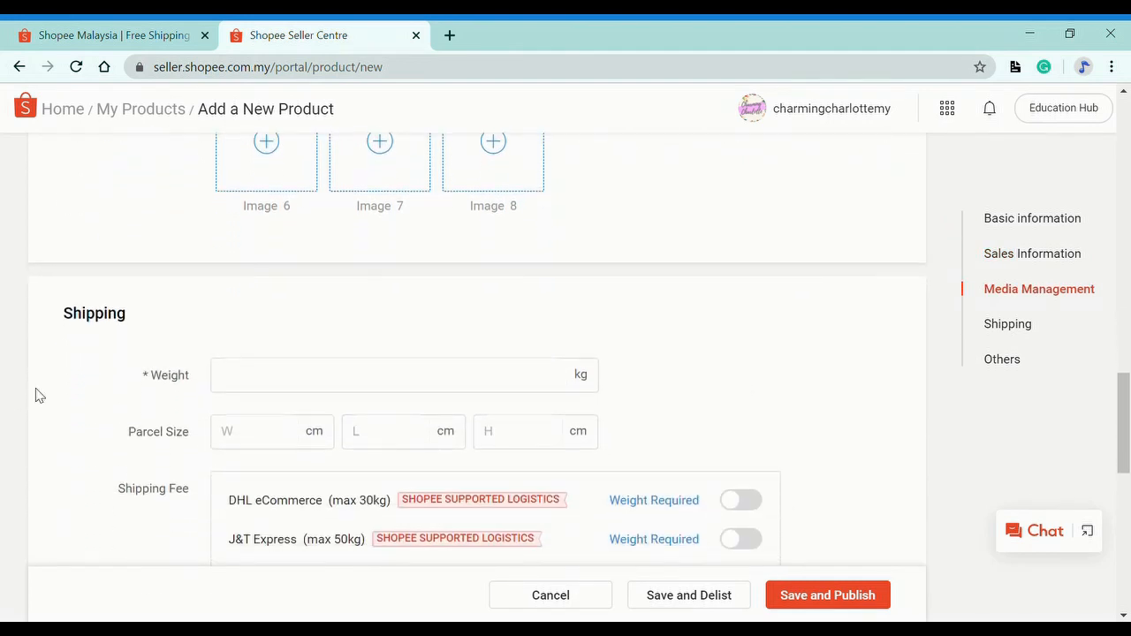
pyautogui.click(336, 366)
pyautogui.scroll(-1, 561, 398)
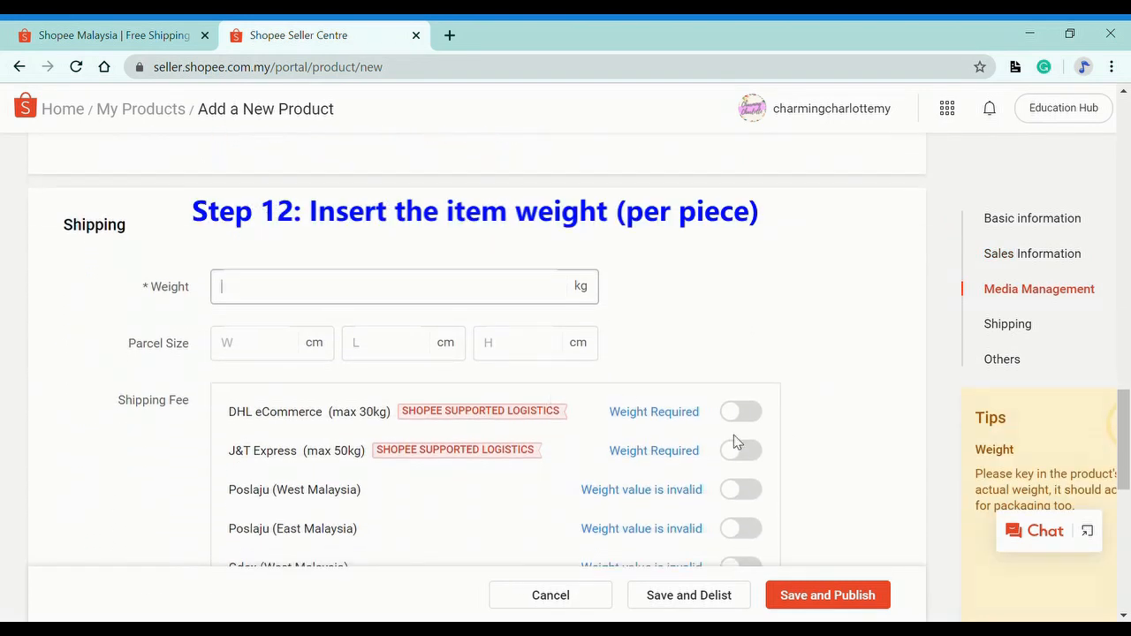
pyautogui.write('0.5')
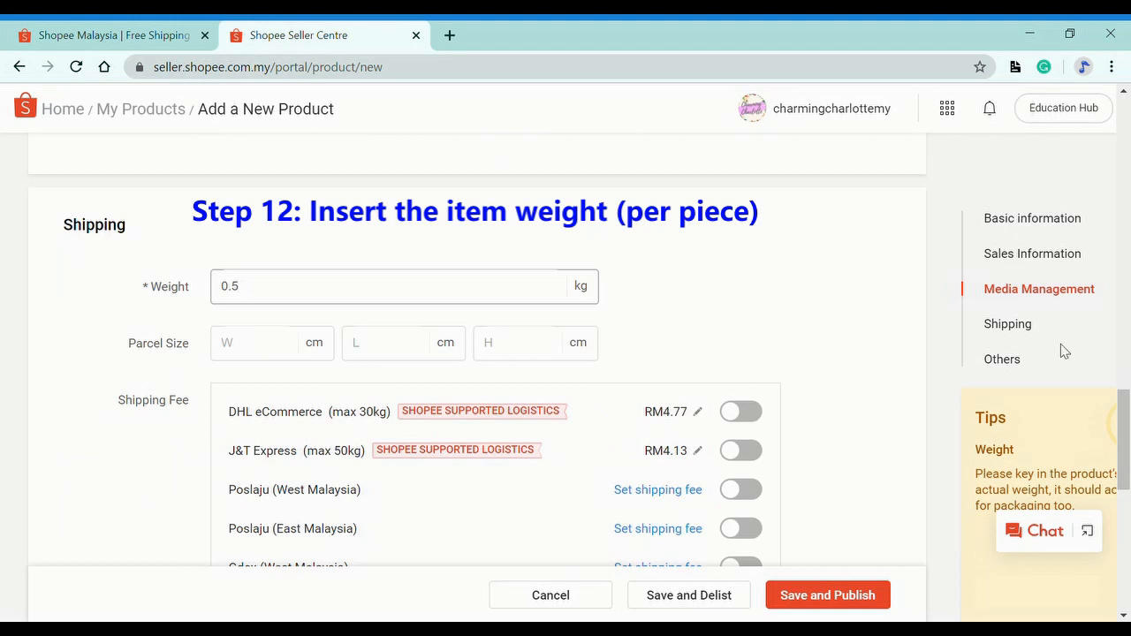
# Step: Enable the DHL eCommerce and J&T Express shipping options for the product
pyautogui.scroll(-2, 776, 309)
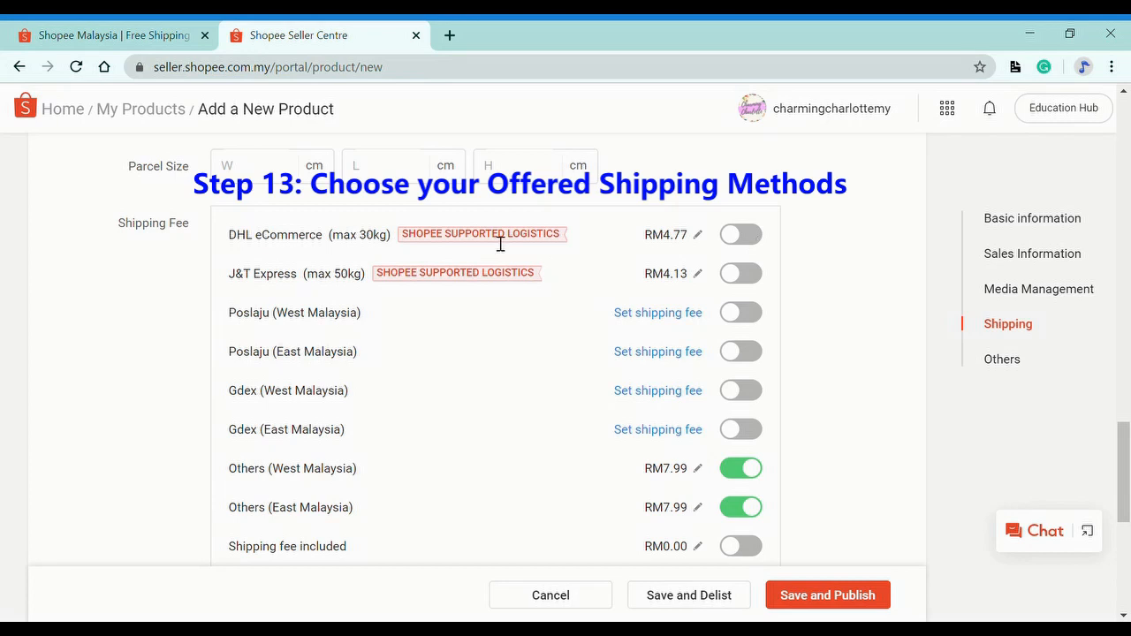
pyautogui.click(752, 235)
pyautogui.click(750, 273)
# Step: Save and publish the listing with Pre-Order left at No and condition New, and accept trying the new list view
pyautogui.scroll(-1, 435, 454)
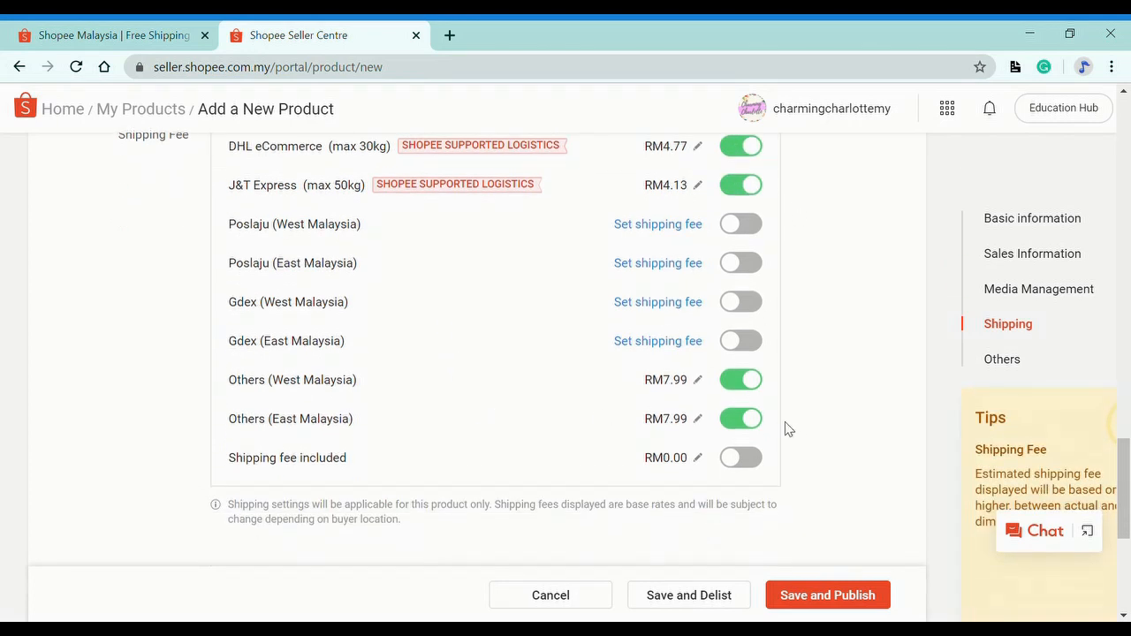
pyautogui.scroll(-4, 672, 434)
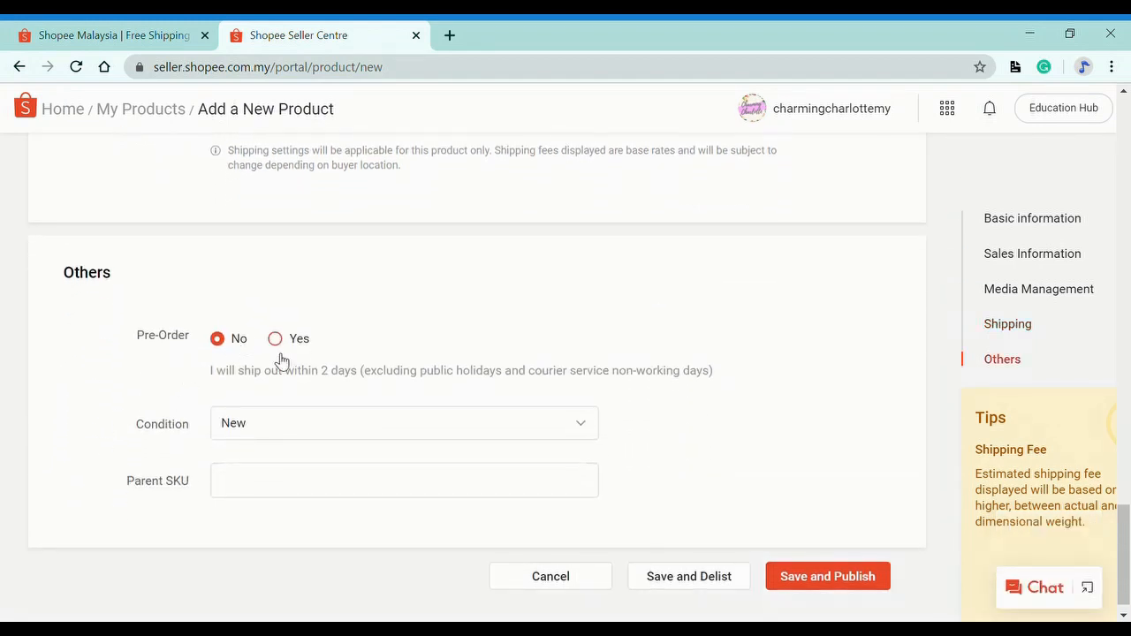
pyautogui.scroll(-1, 495, 371)
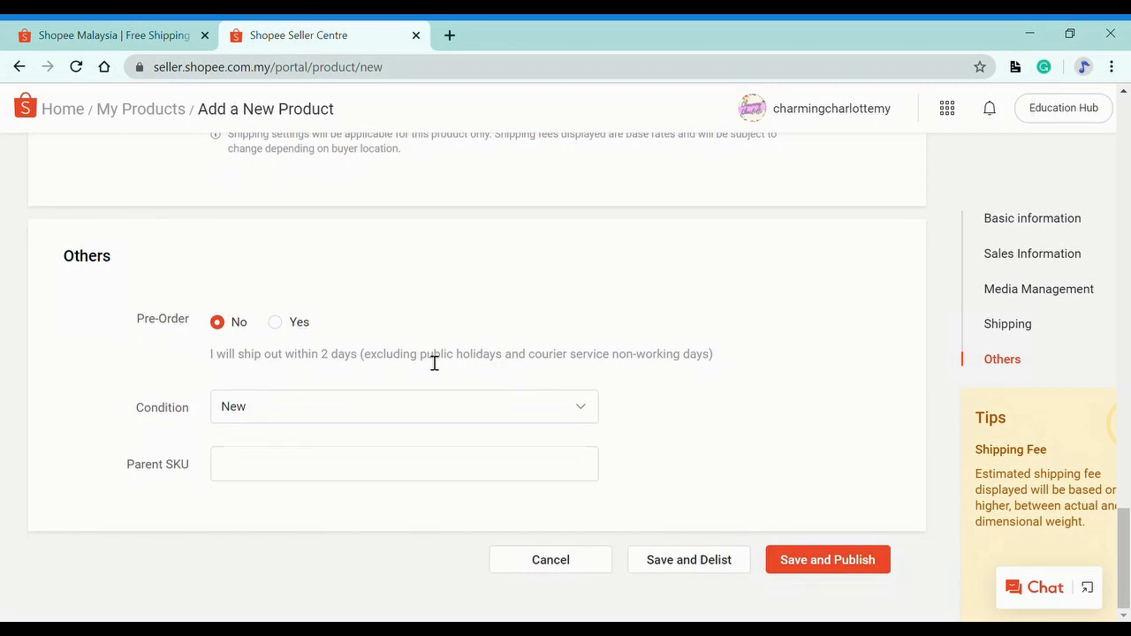
pyautogui.click(872, 564)
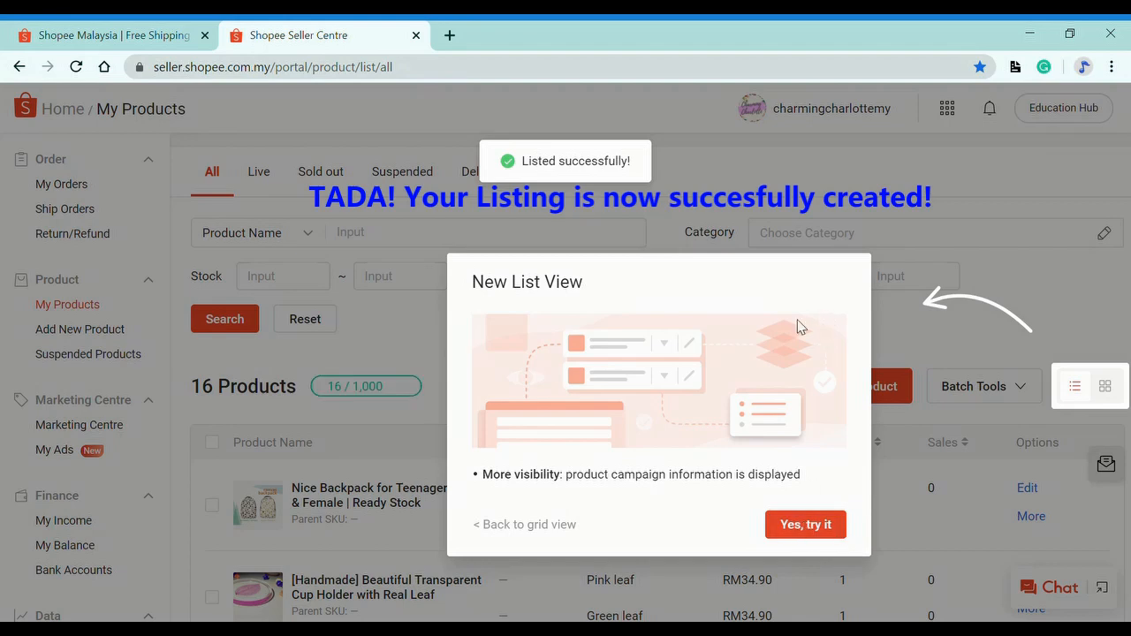
pyautogui.click(820, 527)
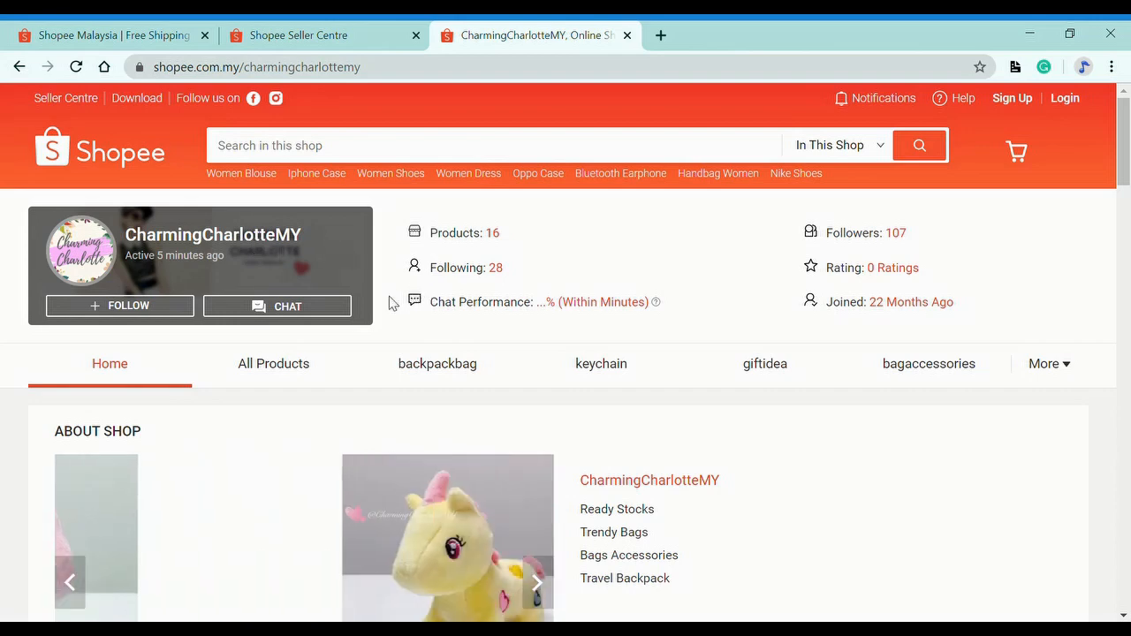
# Step: Find the "Nice Backpack for Teenager Male & Female" listing among all products on the public shop page and open it
pyautogui.scroll(-2, 733, 381)
pyautogui.scroll(-10, 734, 383)
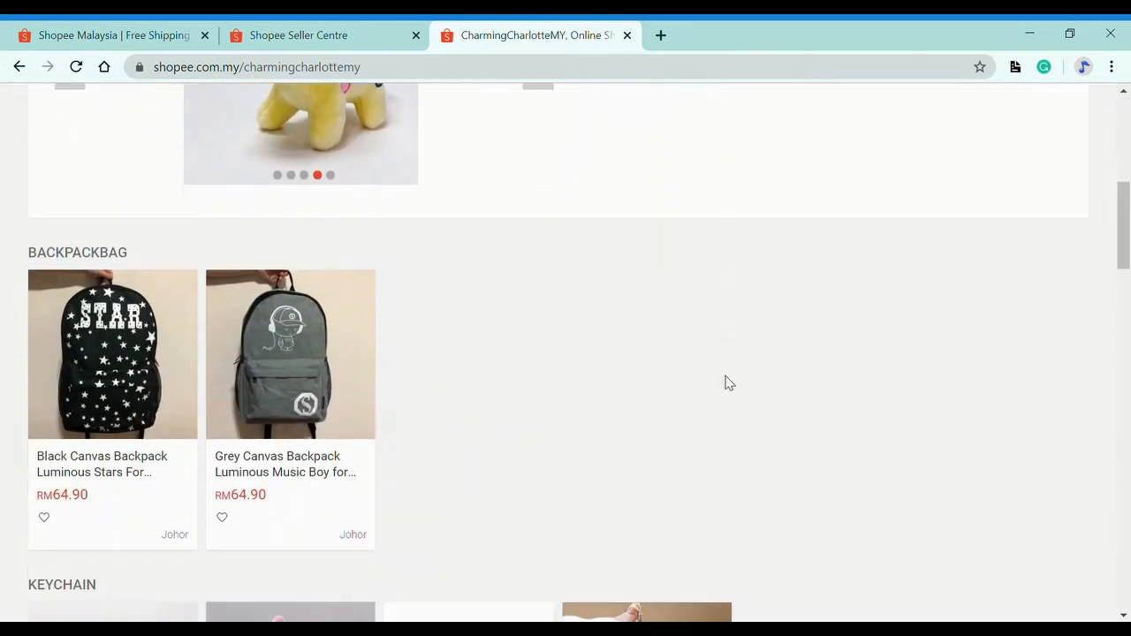
pyautogui.scroll(-1, 727, 382)
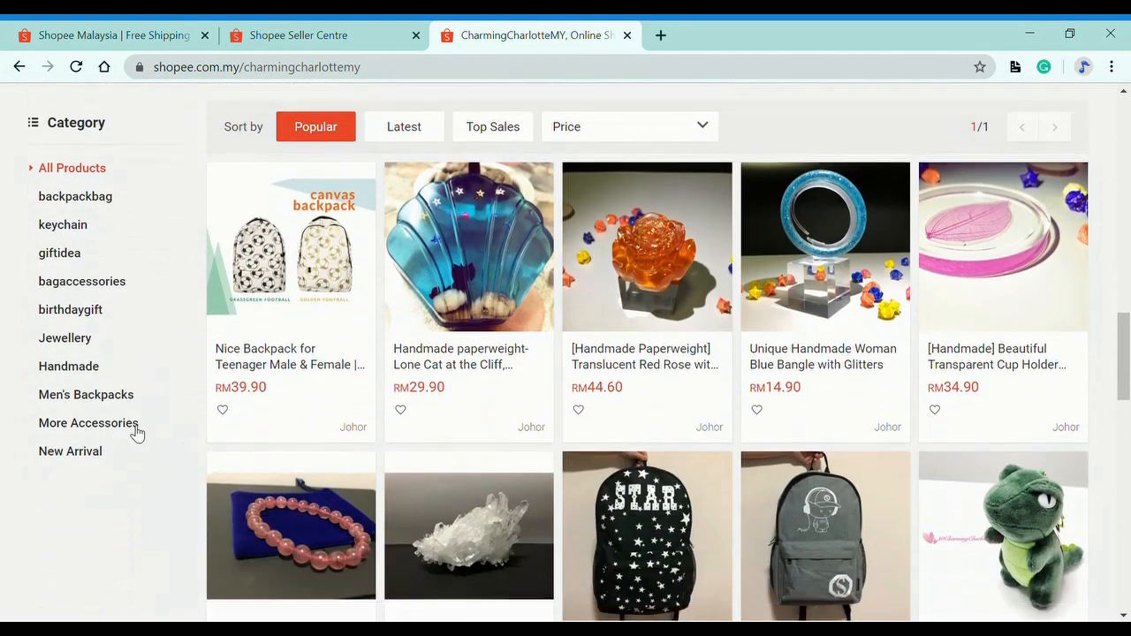
pyautogui.click(313, 255)
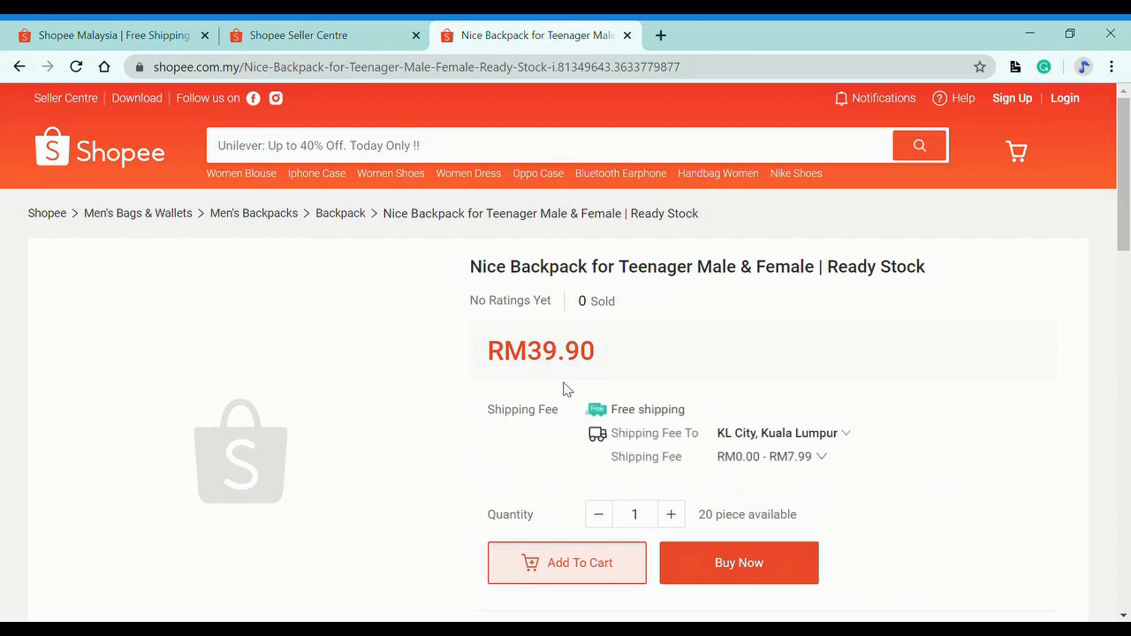
# Step: Check the published listing's price, shipping fee and available quantity, and view its second product photo enlarged
pyautogui.scroll(-1, 855, 447)
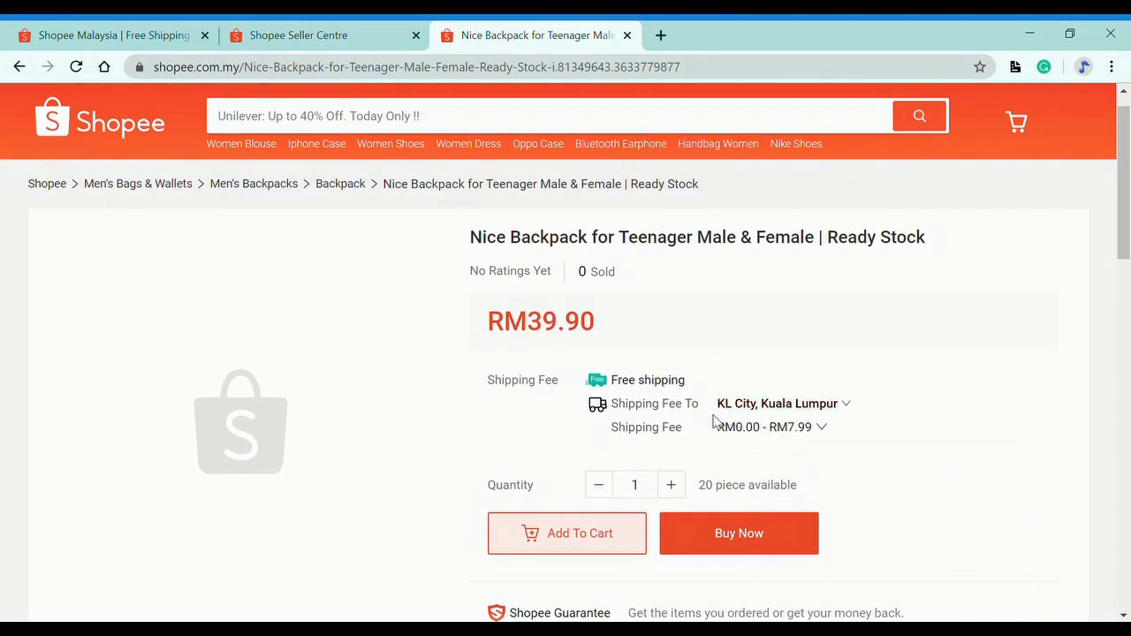
pyautogui.scroll(-2, 1000, 442)
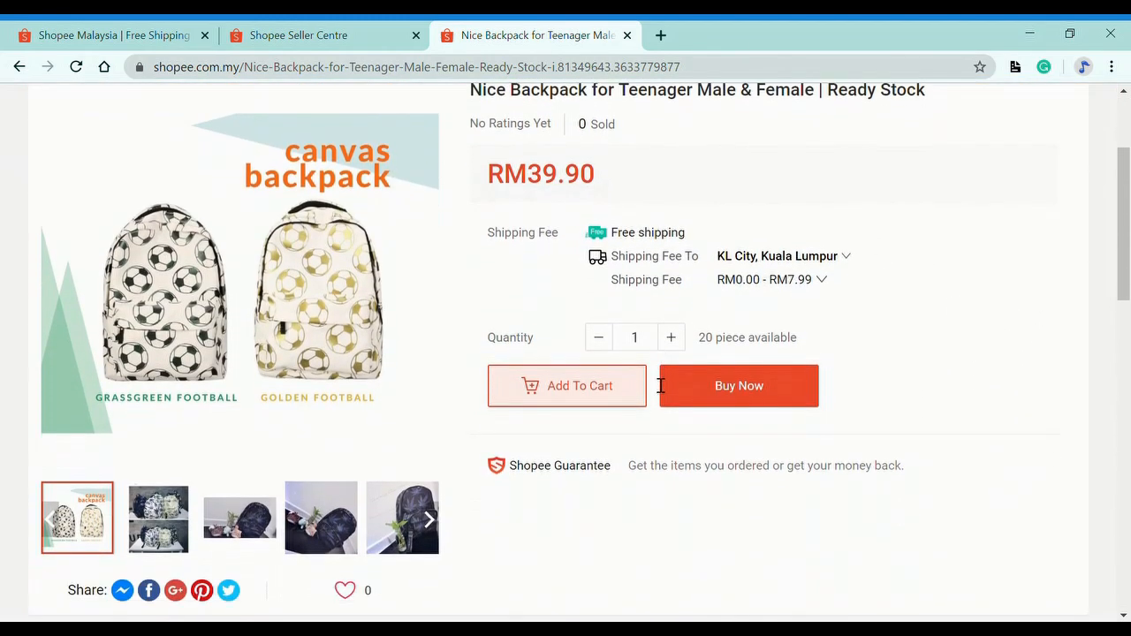
pyautogui.scroll(-1, 620, 480)
pyautogui.scroll(1, 617, 480)
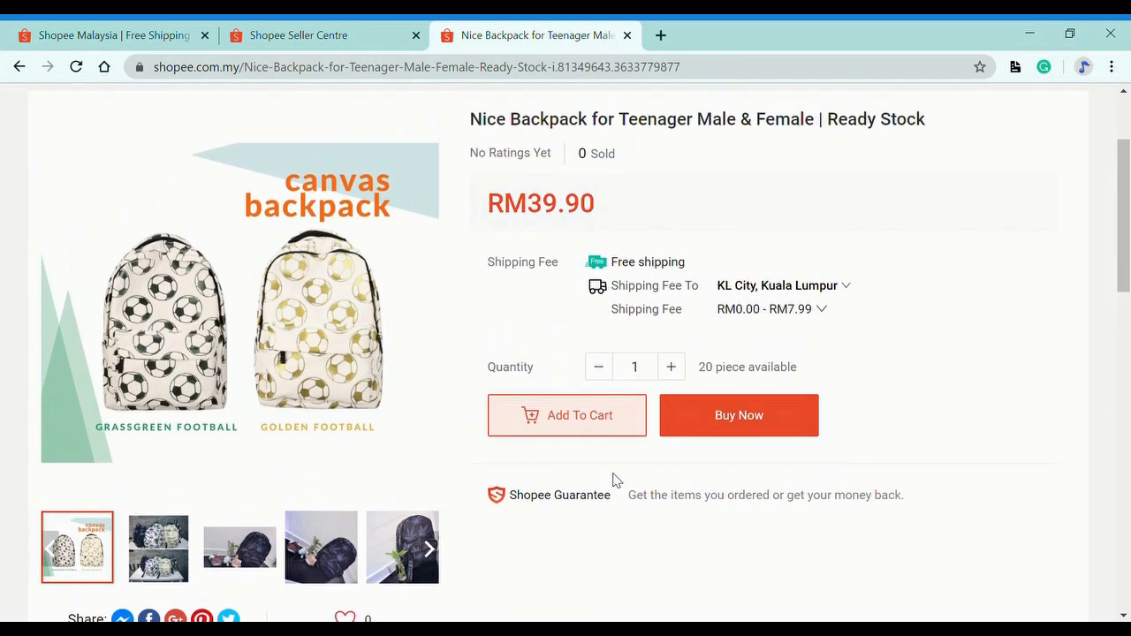
pyautogui.scroll(1, 882, 333)
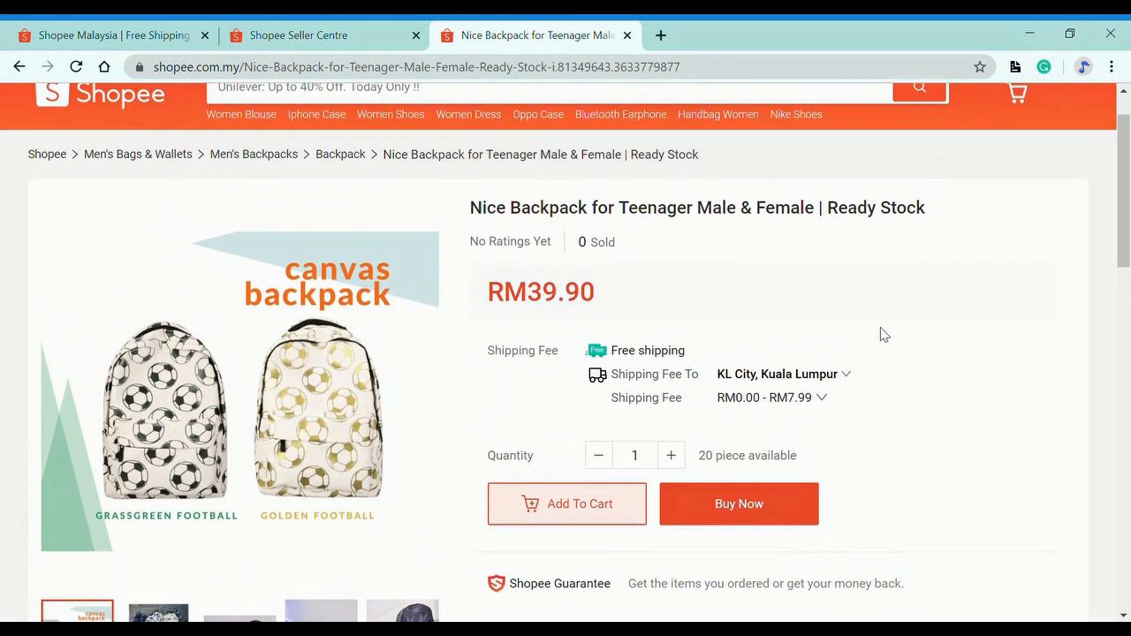
pyautogui.scroll(-2, 883, 334)
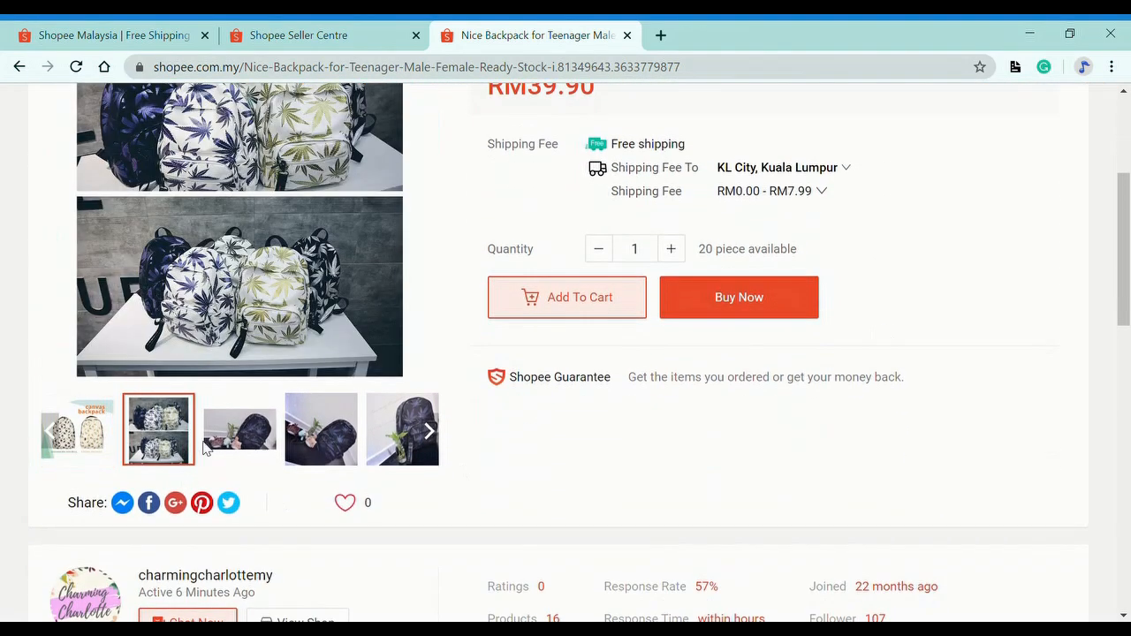
pyautogui.click(158, 429)
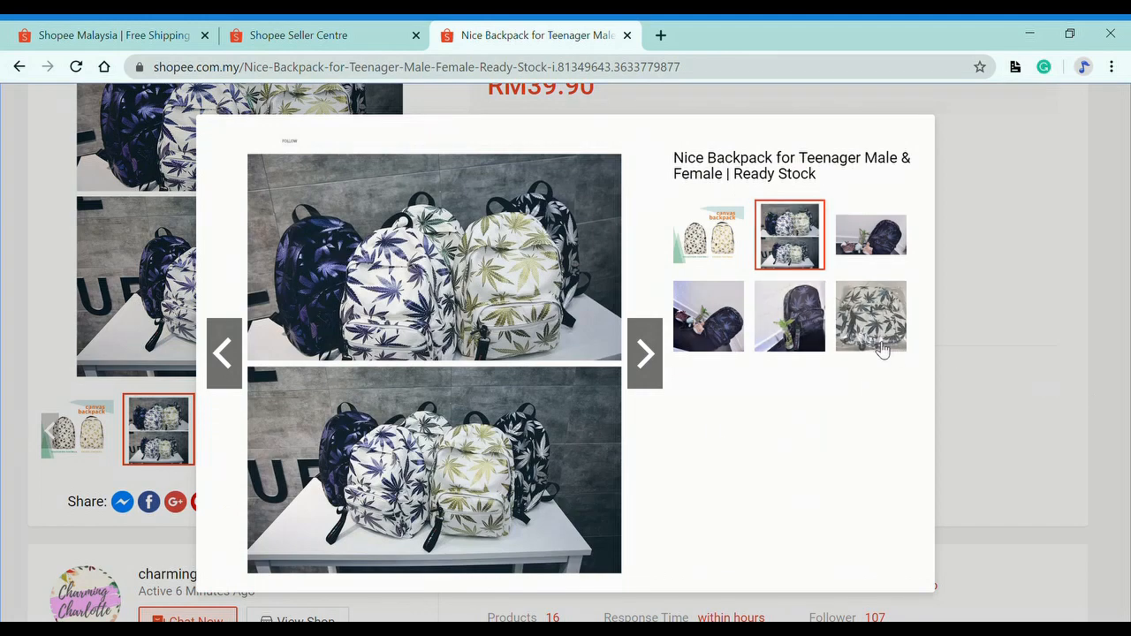
pyautogui.click(977, 446)
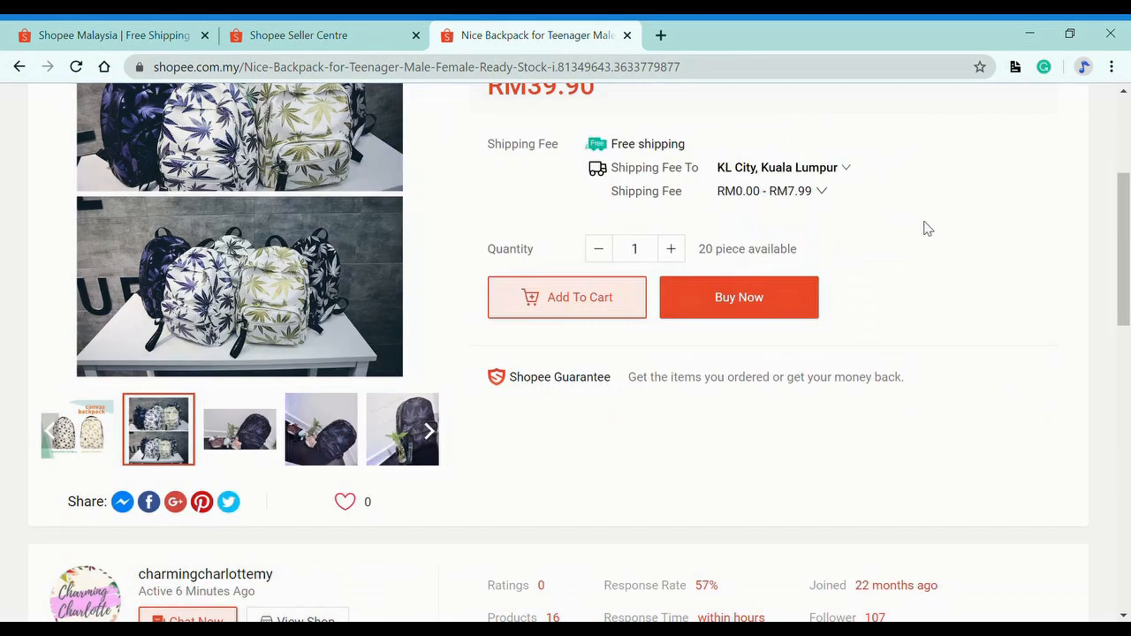
# Step: Review the published listing's product specifications and description against the details entered for the backpack
pyautogui.scroll(-4, 516, 452)
pyautogui.scroll(-2, 520, 458)
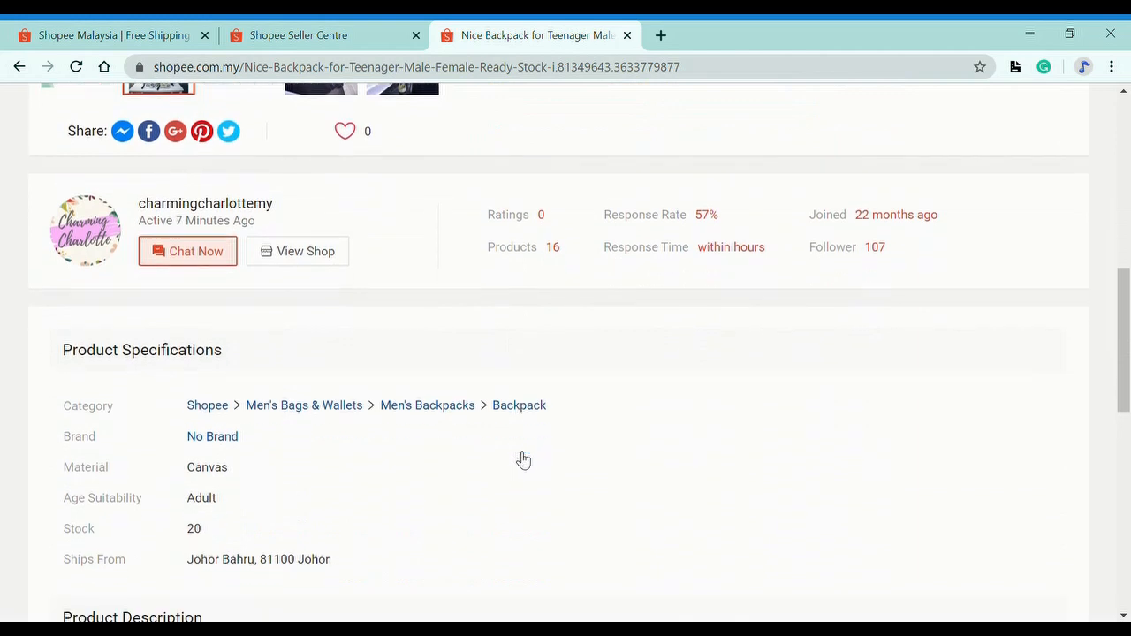
pyautogui.scroll(-1, 256, 283)
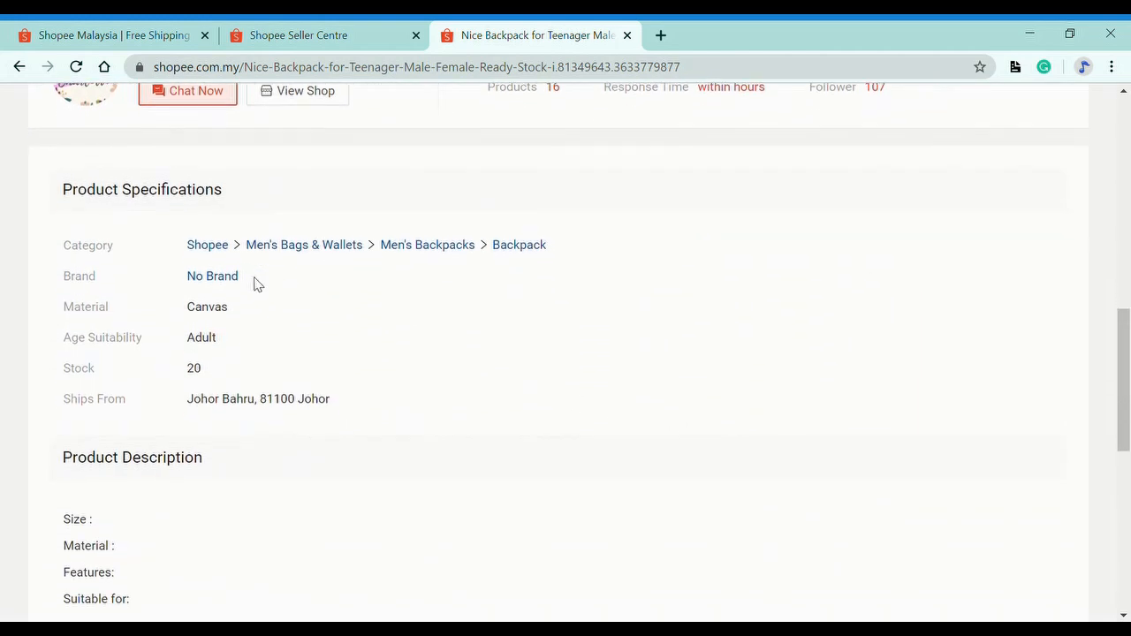
pyautogui.scroll(-1, 202, 303)
pyautogui.scroll(-2, 194, 362)
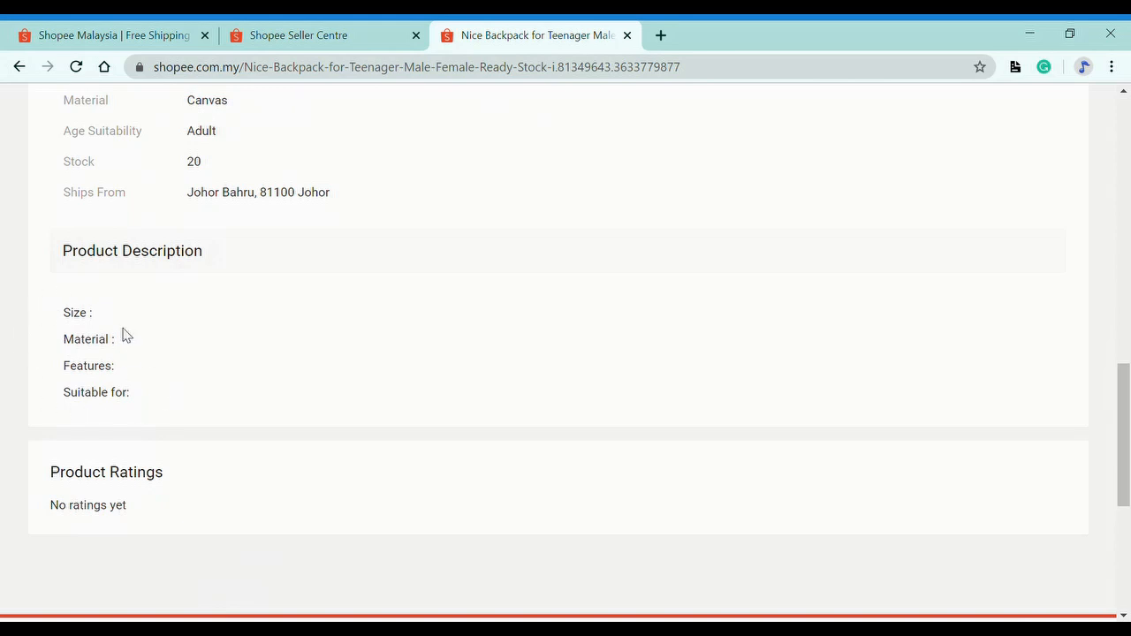
pyautogui.scroll(-2, 159, 472)
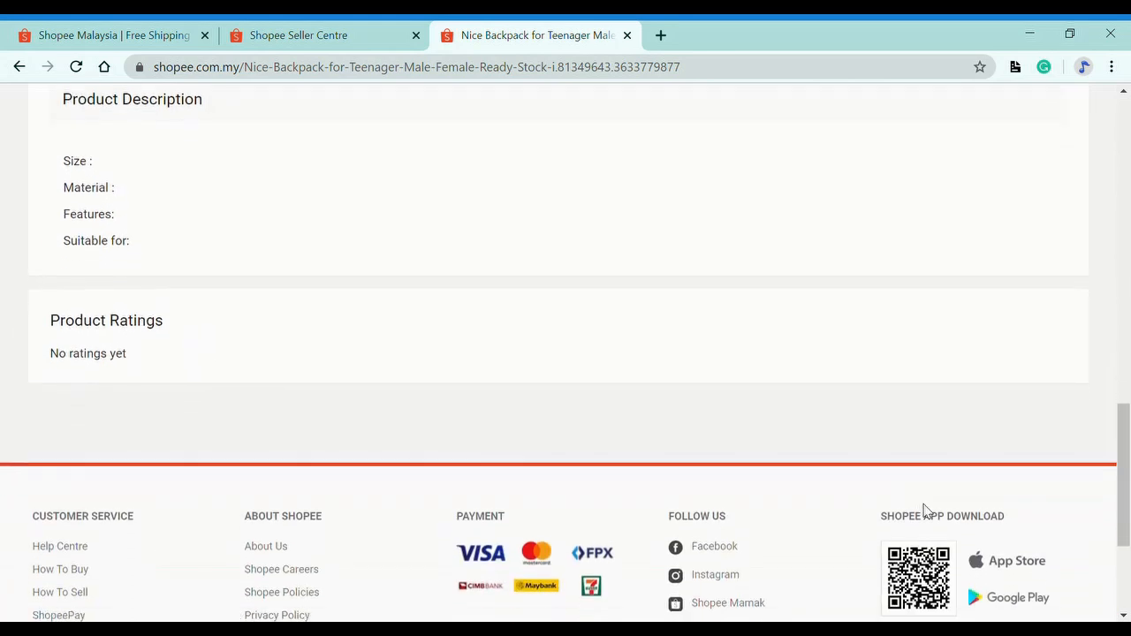
pyautogui.scroll(1, 919, 517)
pyautogui.scroll(8, 919, 499)
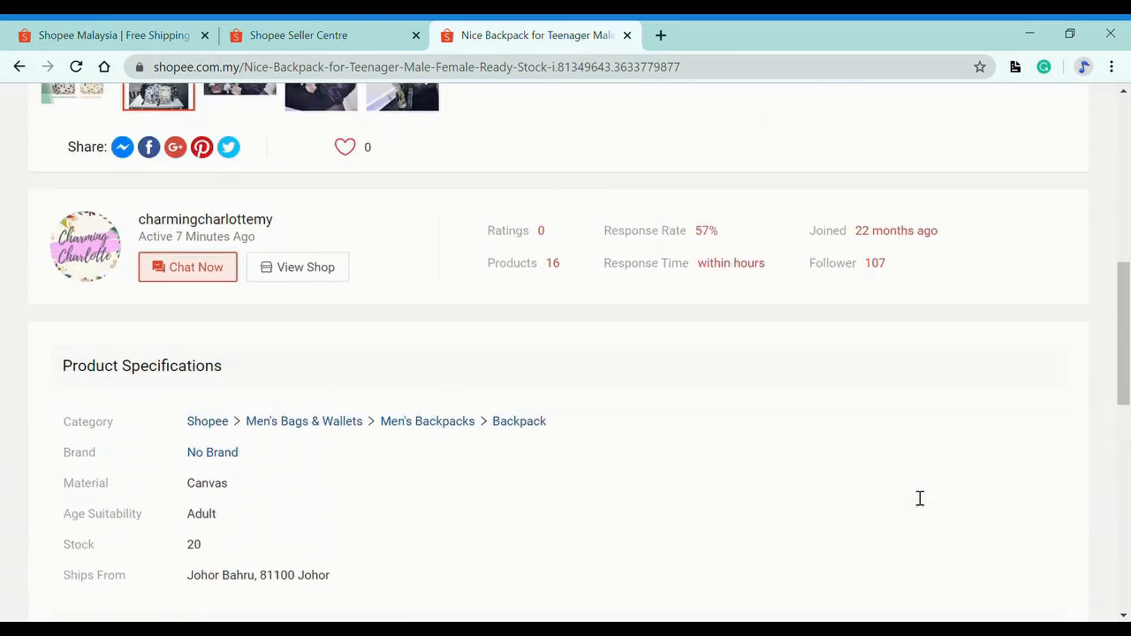
pyautogui.scroll(3, 911, 489)
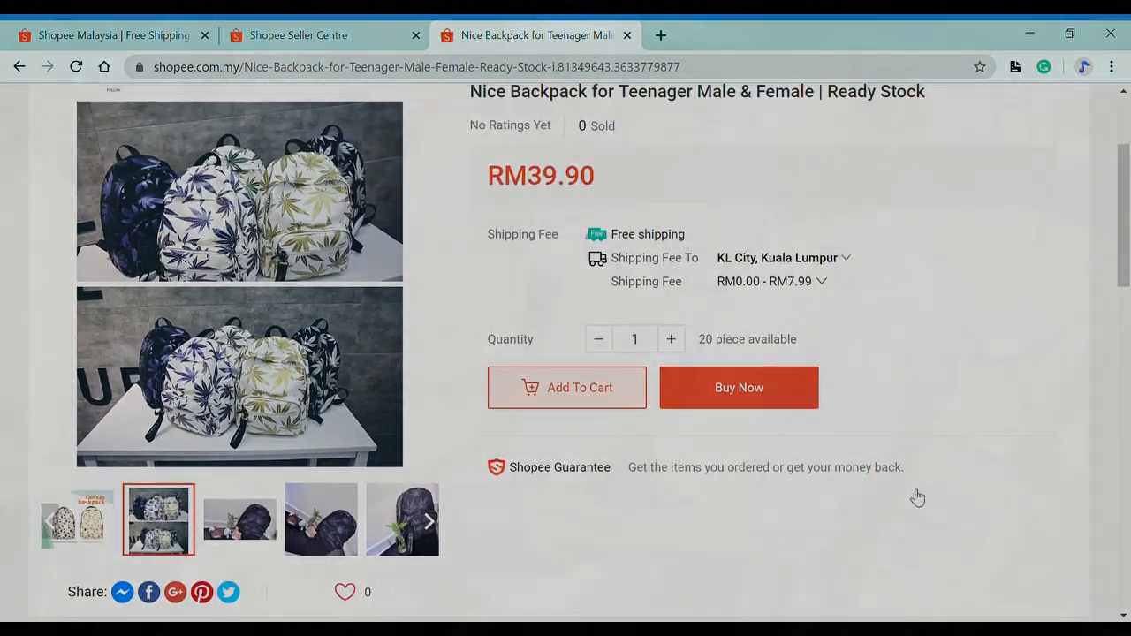